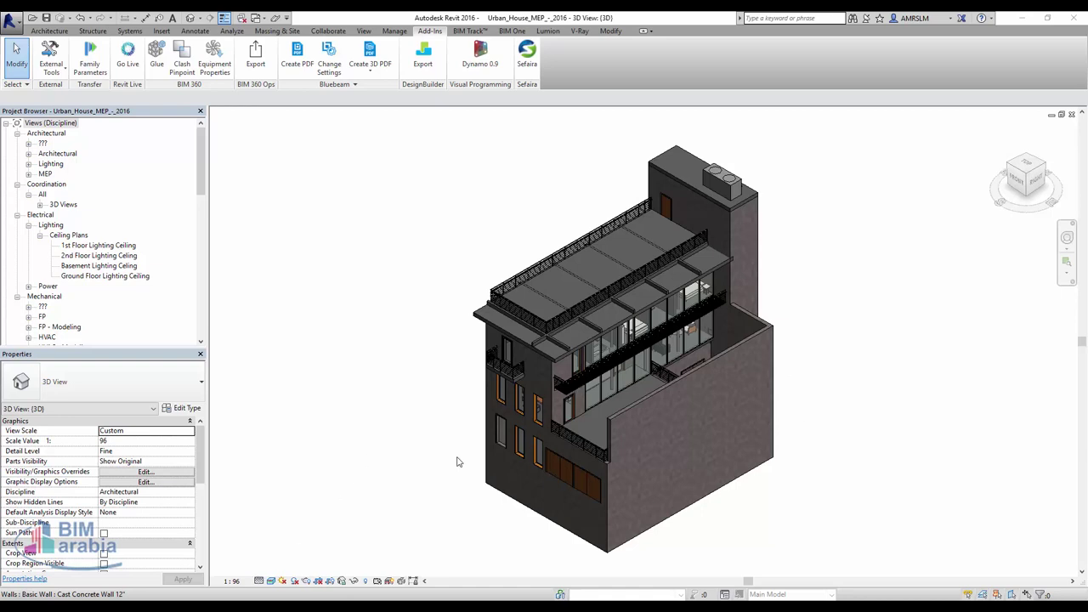
Try the view's detail level at Medium, then set it back to Fine
click(258, 581)
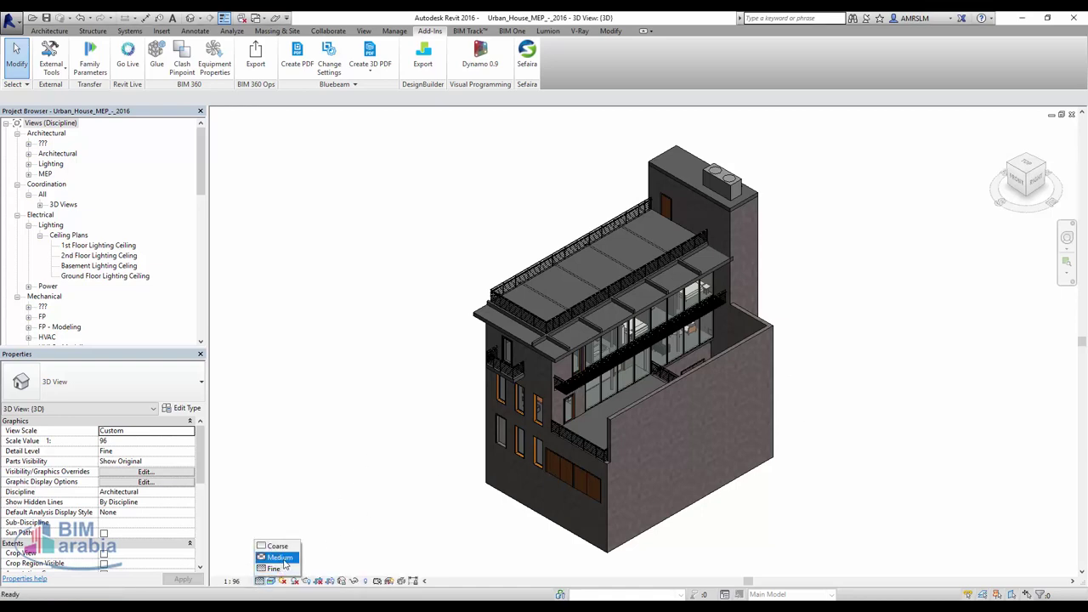
click(271, 558)
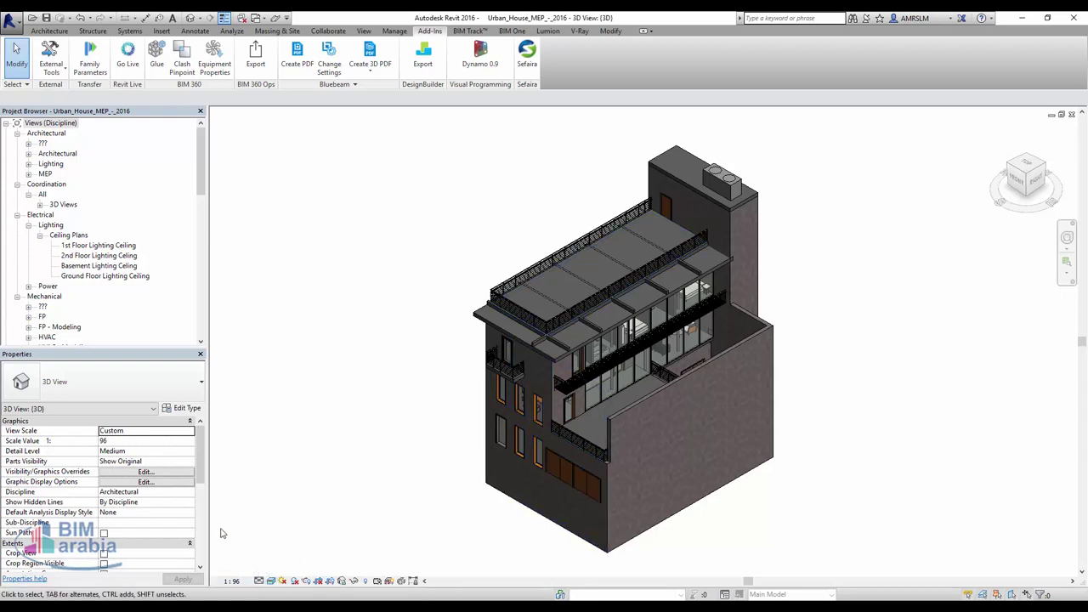
scroll(157, 514, down, 3)
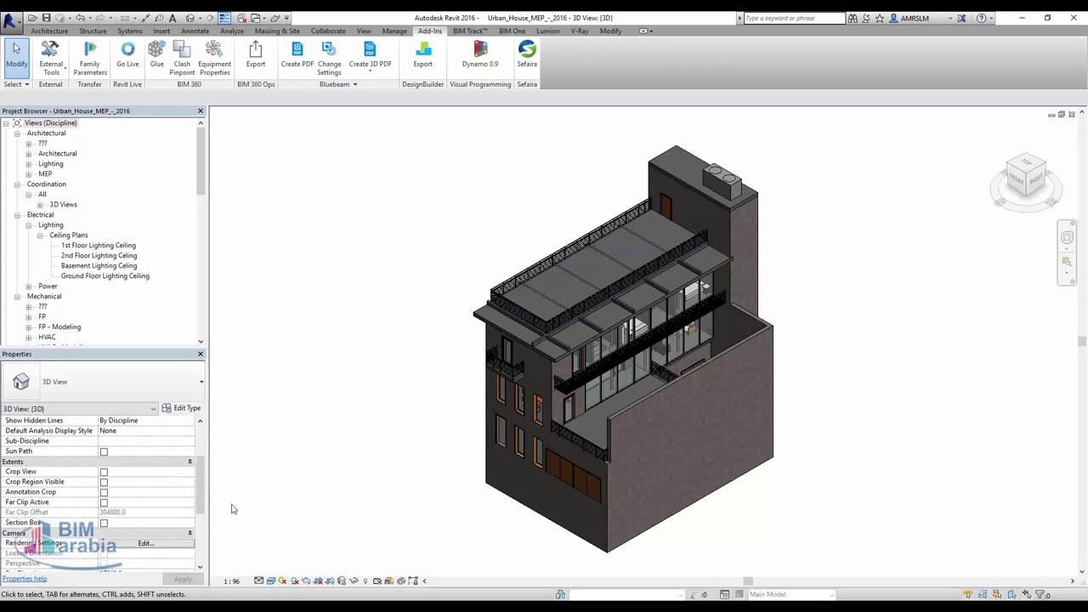
click(271, 580)
click(272, 568)
Duplicate the 3D view and rename {3D} Copy 1 to 'export to navisworks'
click(365, 32)
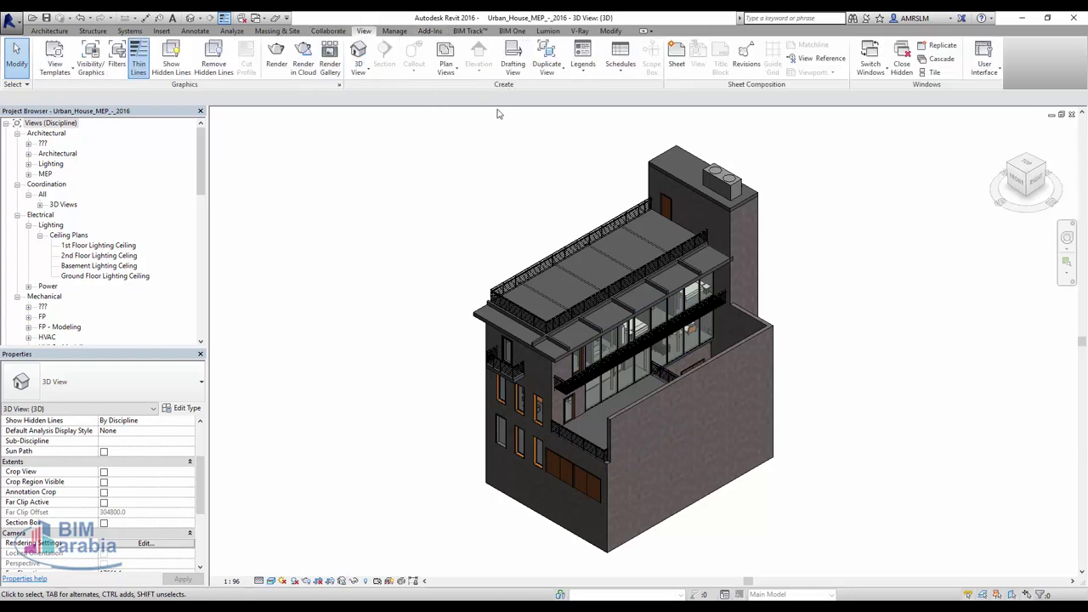
click(557, 78)
click(551, 90)
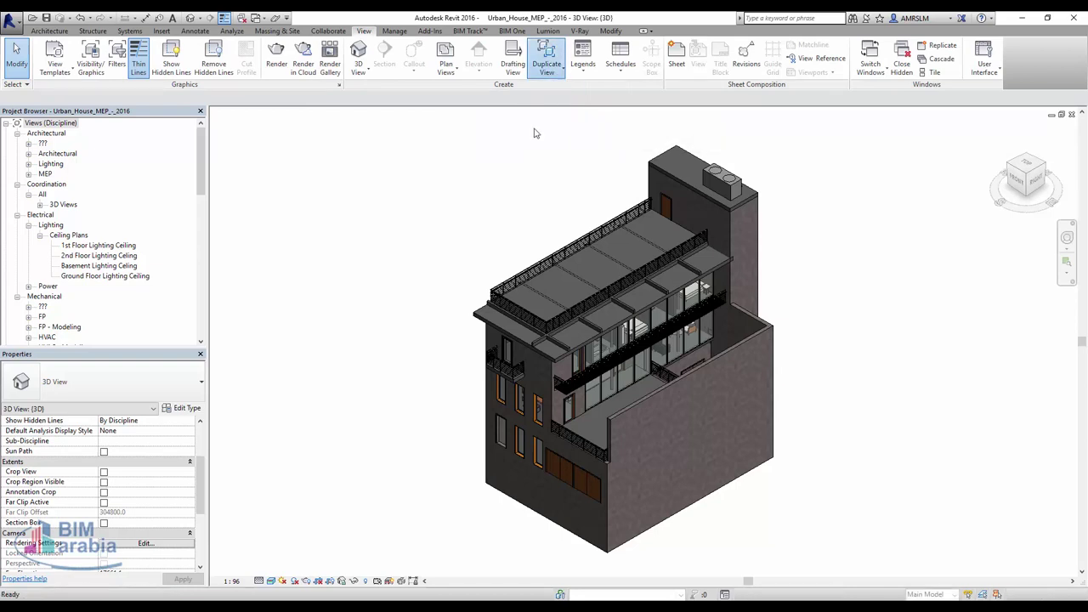
click(84, 175)
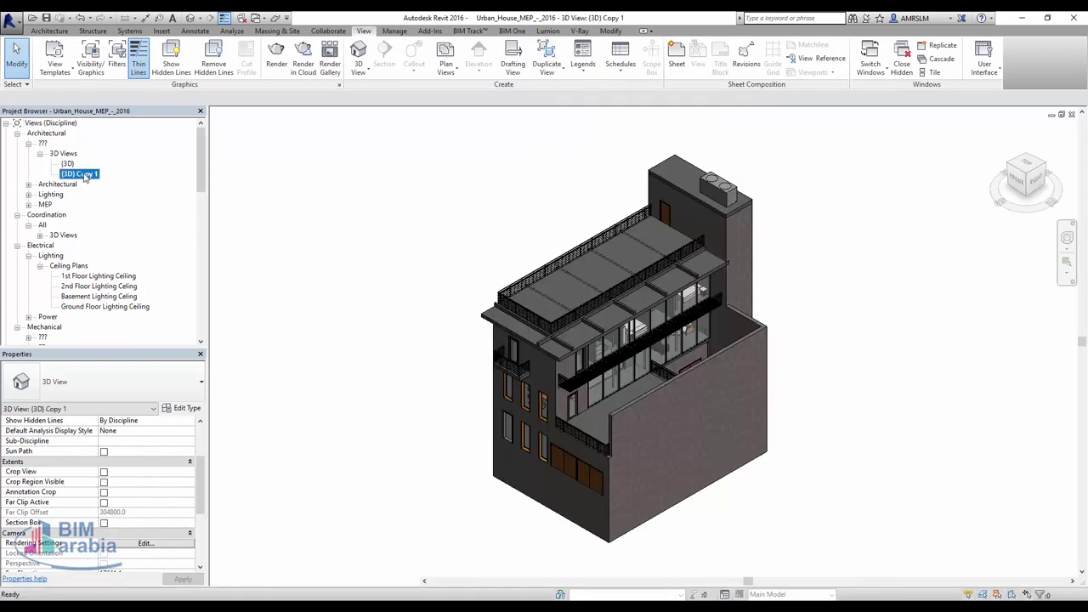
key(F2)
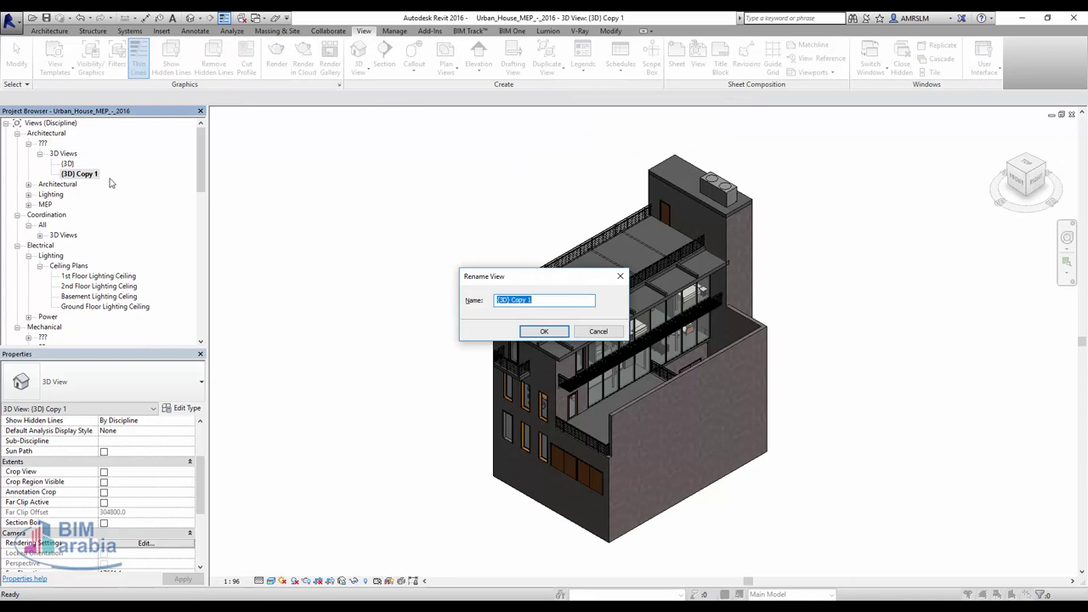
text(export to navis)
text(works)
click(540, 333)
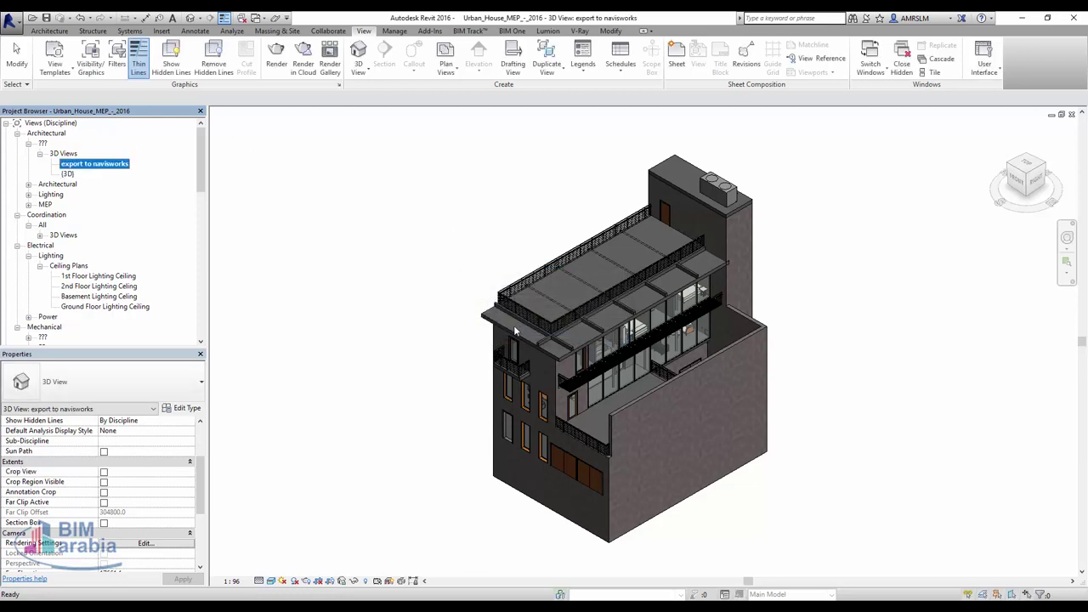
click(360, 399)
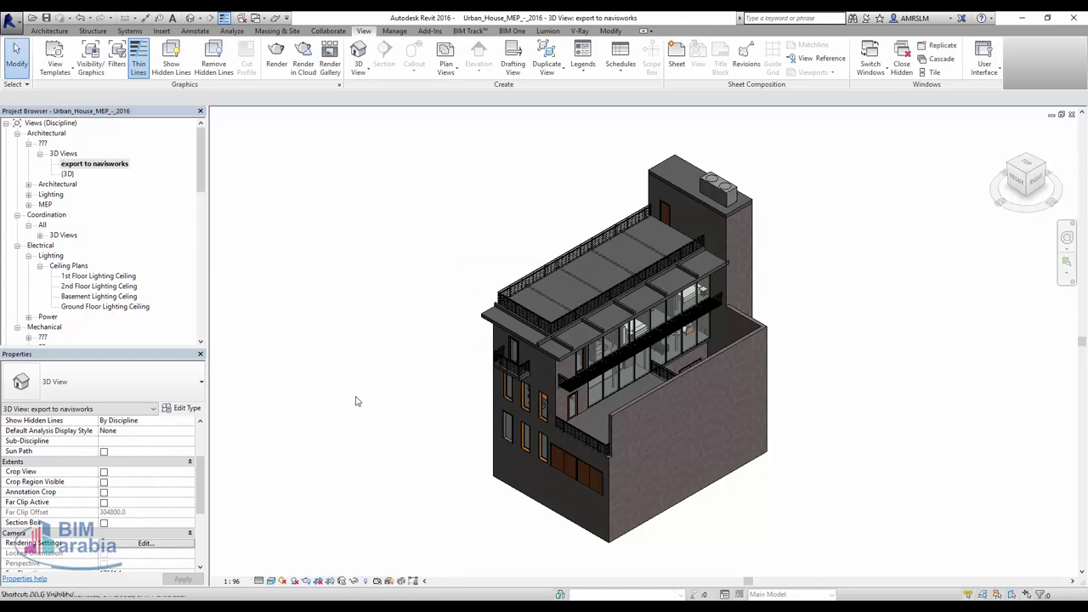
Check the view's Visibility/Graphics overrides without changes, then show the Add-Ins External Tools list
key(v)
key(g)
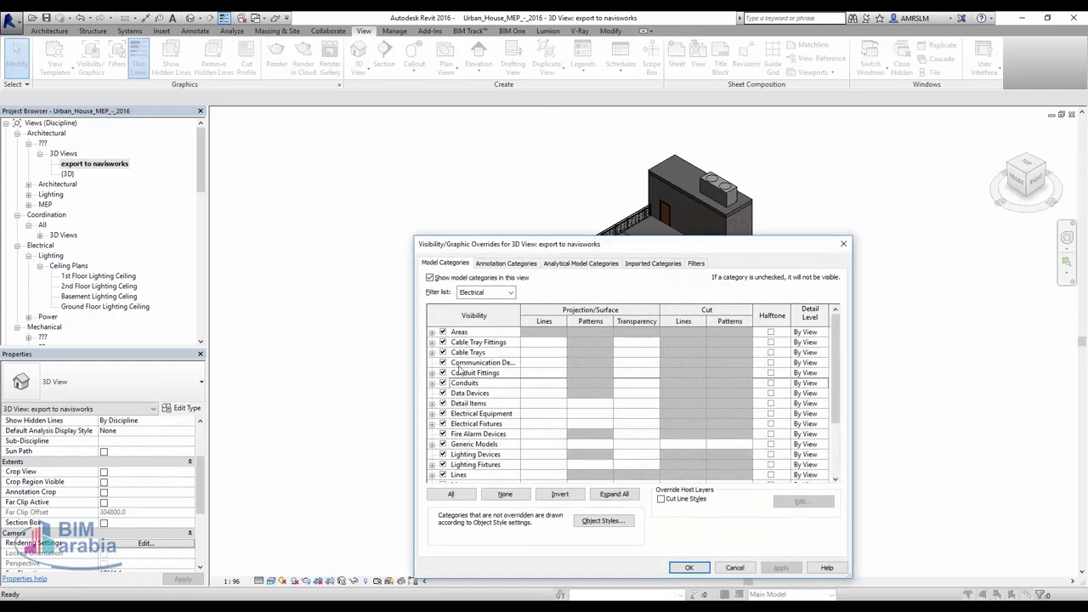
key(Escape)
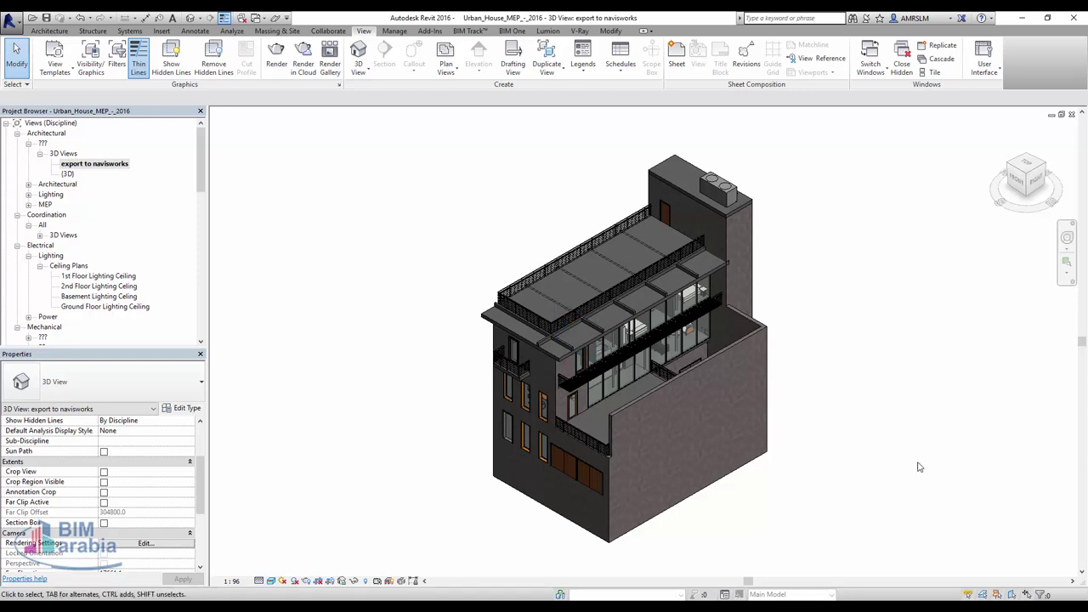
click(430, 30)
click(46, 68)
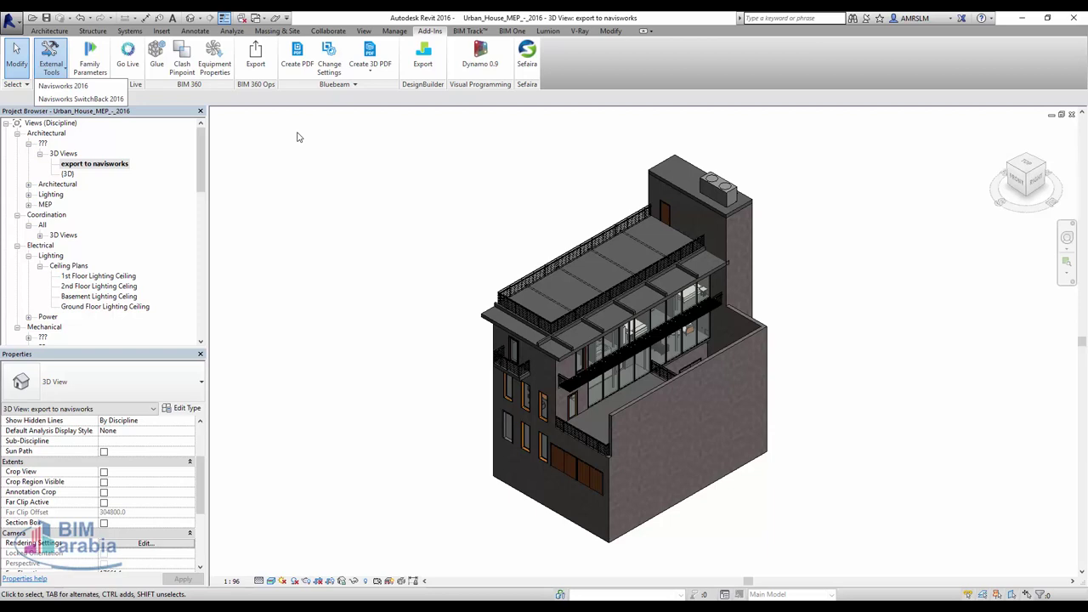
Launch the Navisworks 2016 export, saving into D:\bim\courses\BIM Coordinator\Exercise Files\04 Urban
click(109, 103)
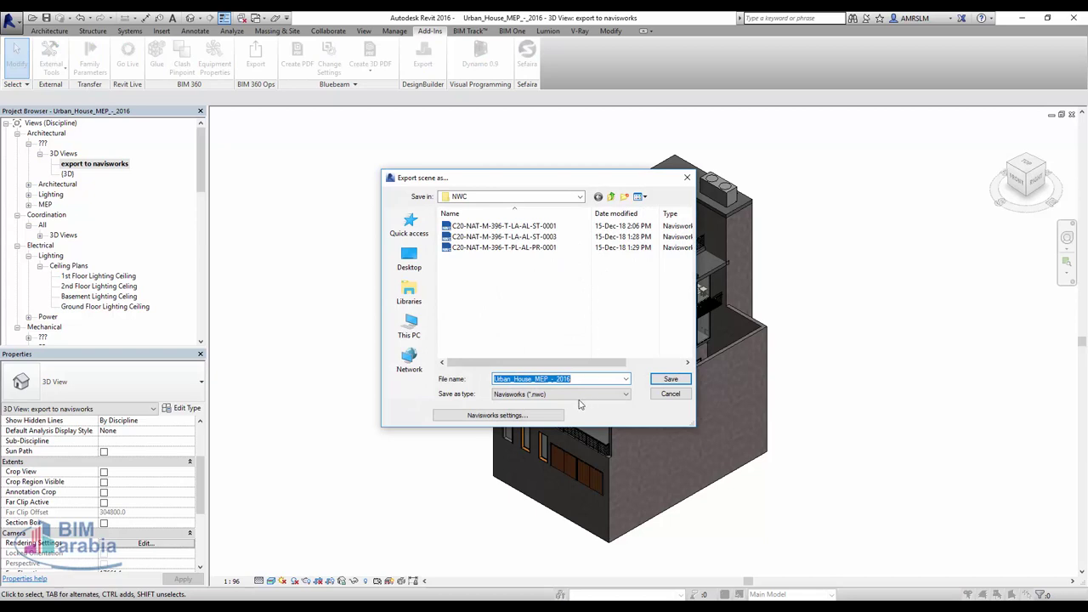
click(581, 198)
click(580, 198)
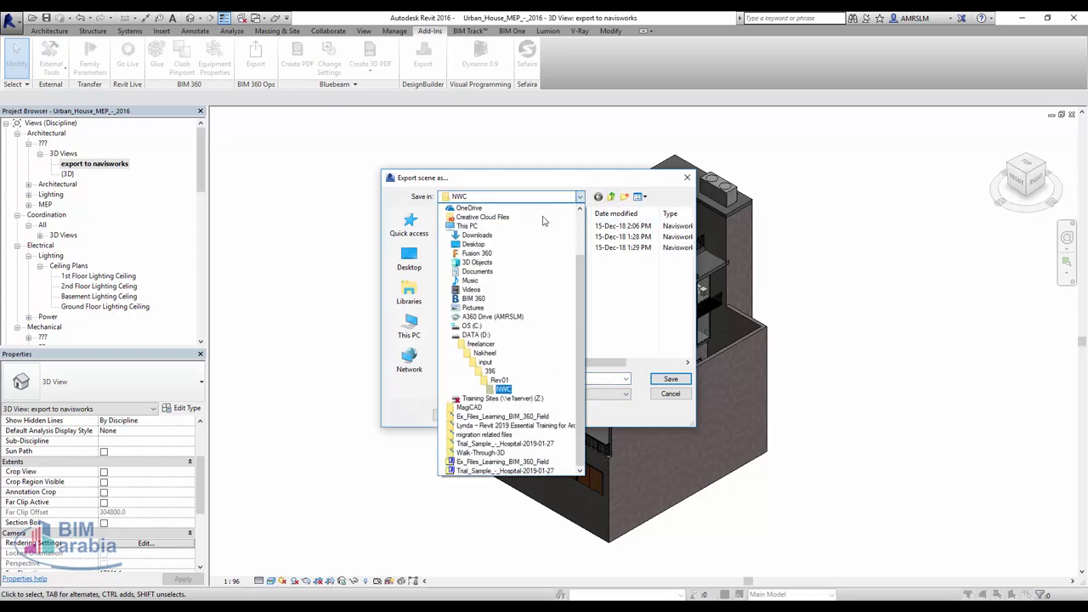
click(476, 335)
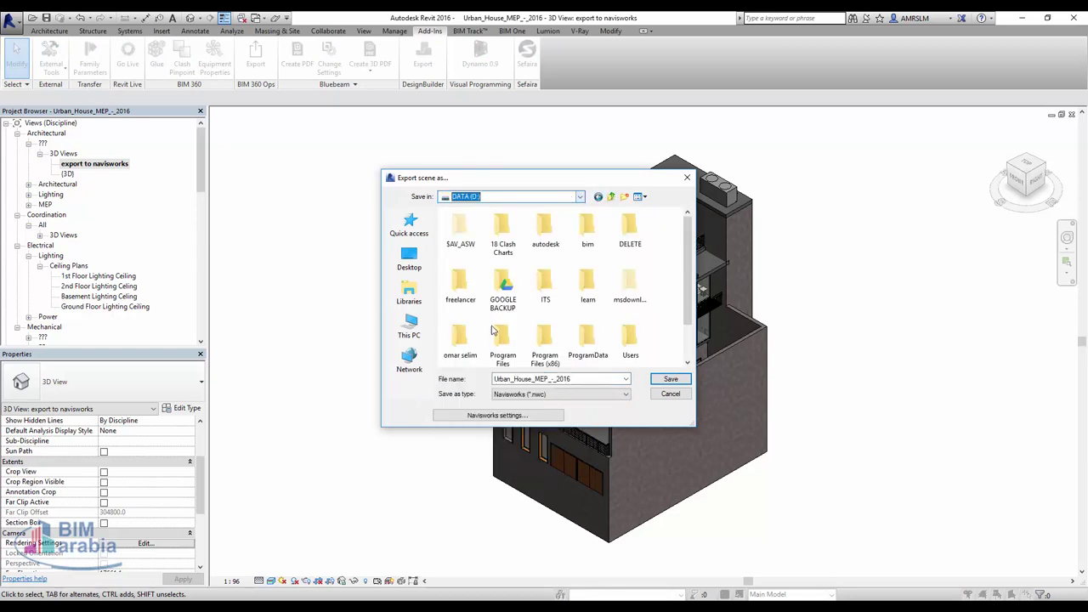
double_click(588, 240)
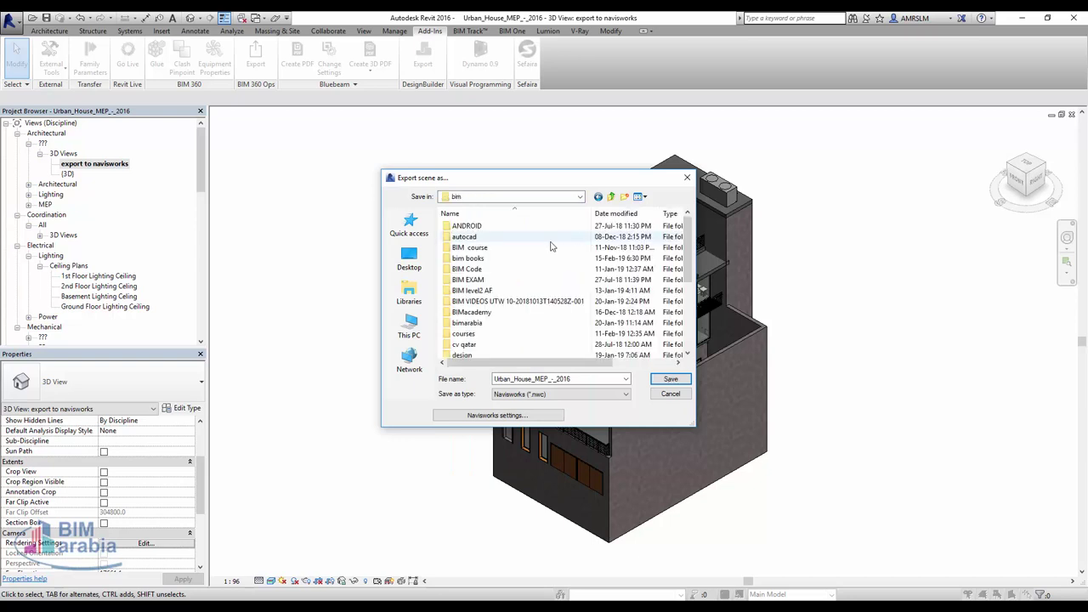
double_click(475, 338)
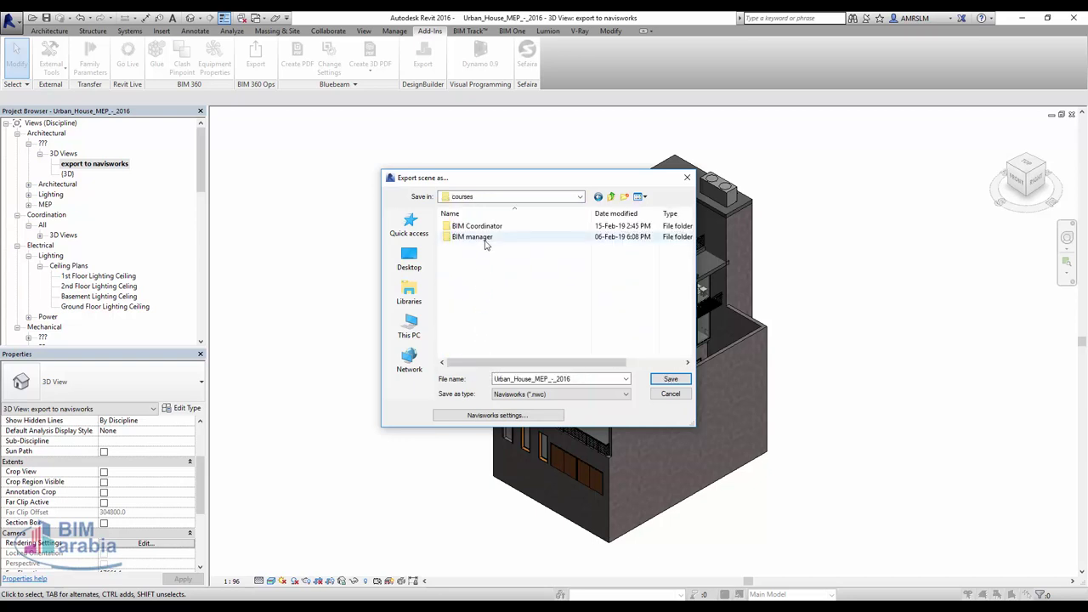
double_click(485, 226)
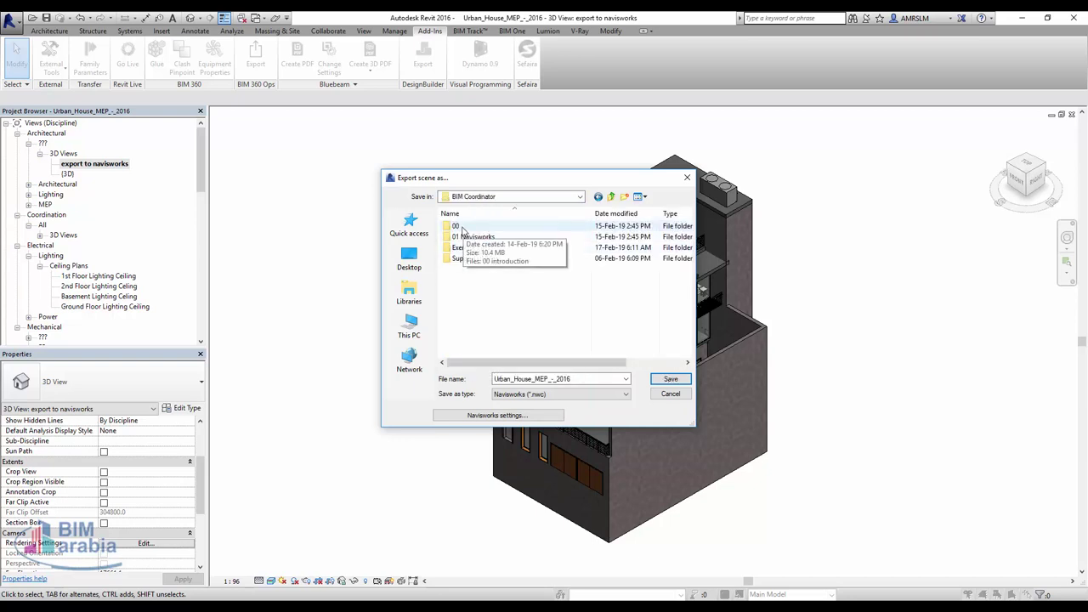
double_click(471, 248)
double_click(476, 259)
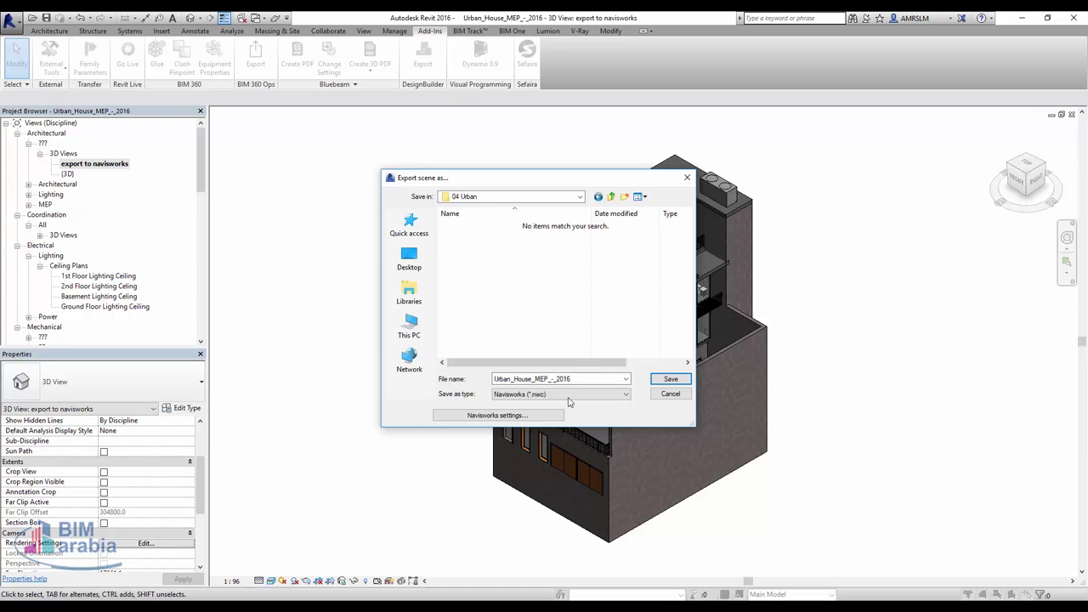
In Navisworks settings, keep element parameters at All and enable Convert element properties
click(481, 417)
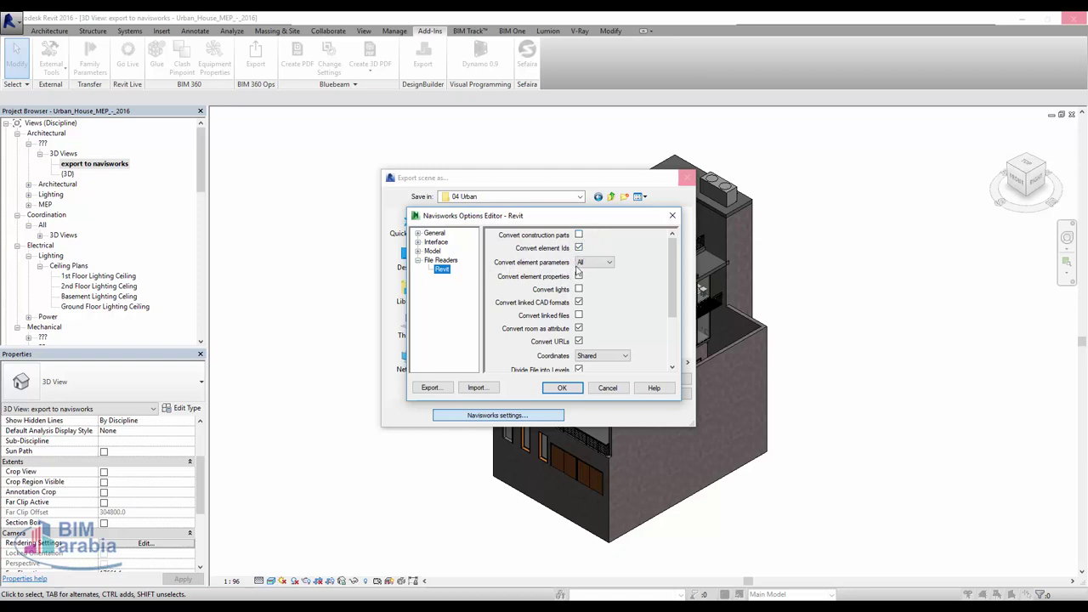
click(591, 263)
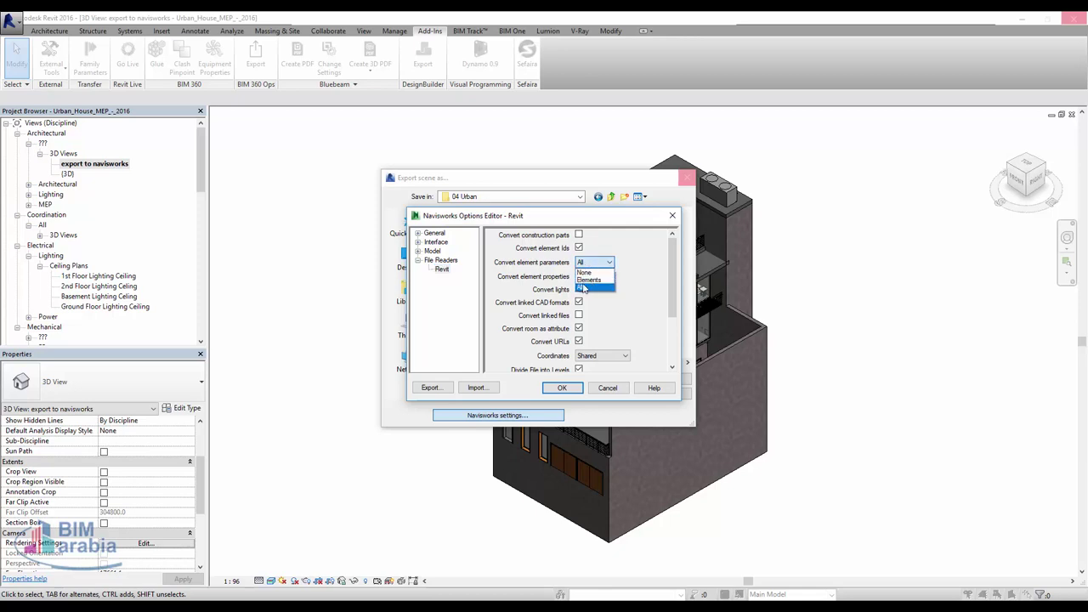
click(592, 287)
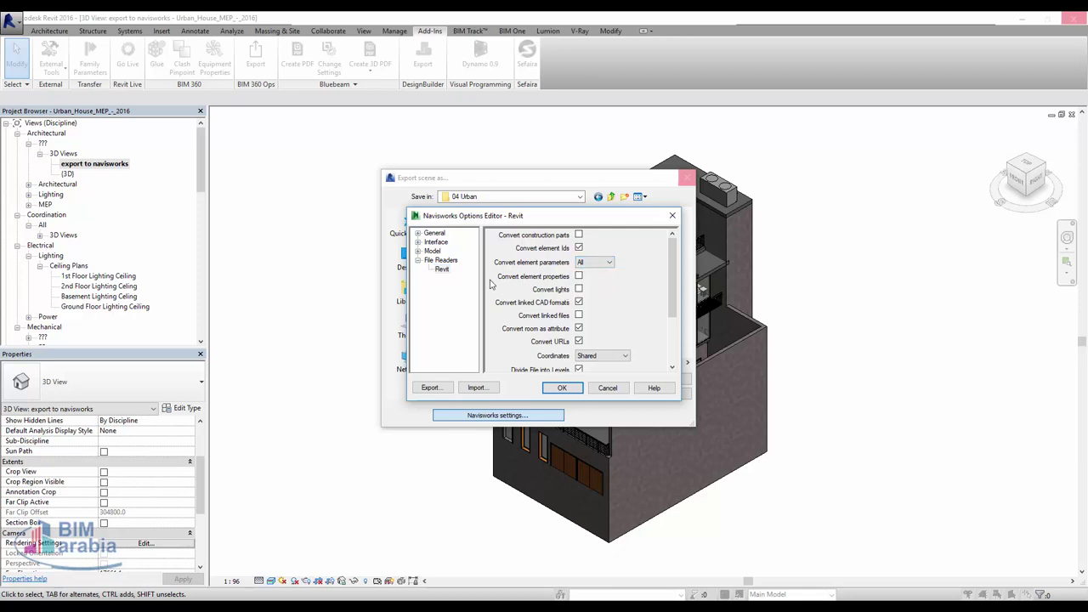
click(577, 277)
Uncheck Convert linked CAD formats in the Revit reader options
click(579, 302)
Keep Shared coordinates and turn off dividing the file into levels
drag(670, 305, 672, 357)
click(603, 275)
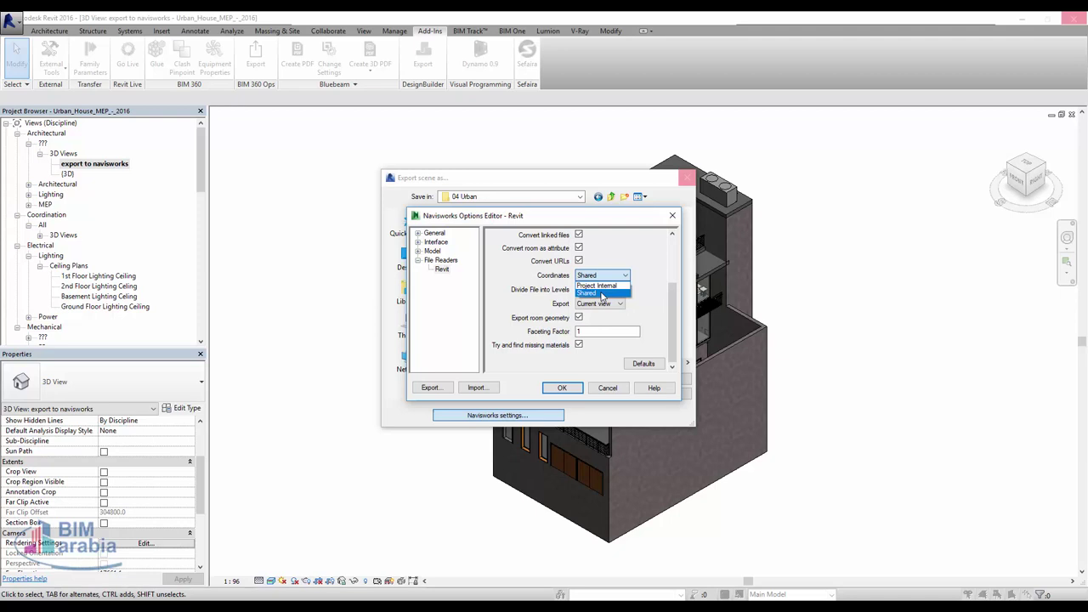
click(659, 296)
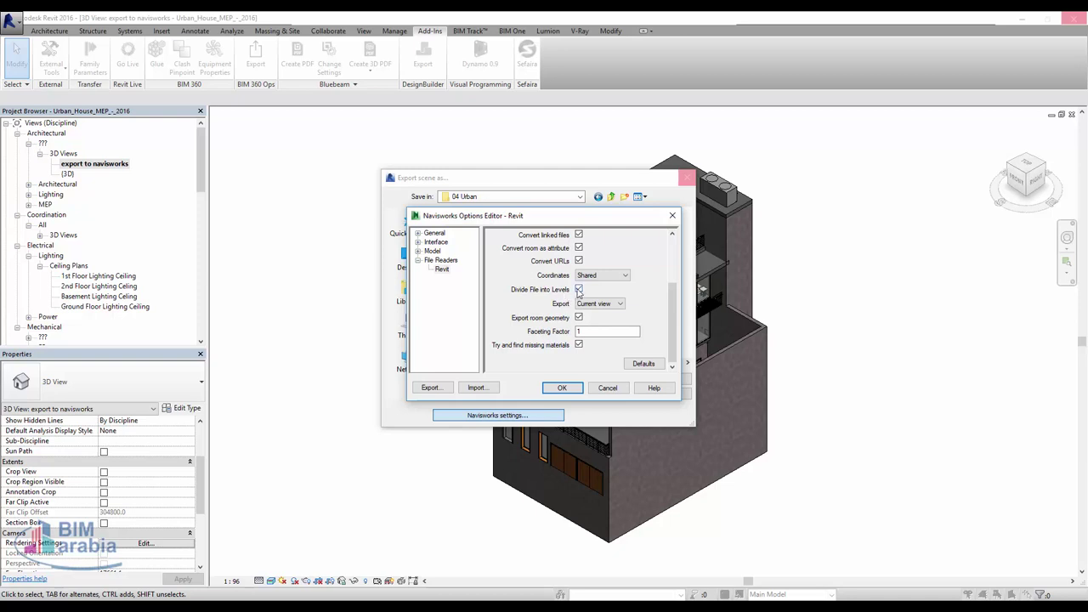
click(579, 289)
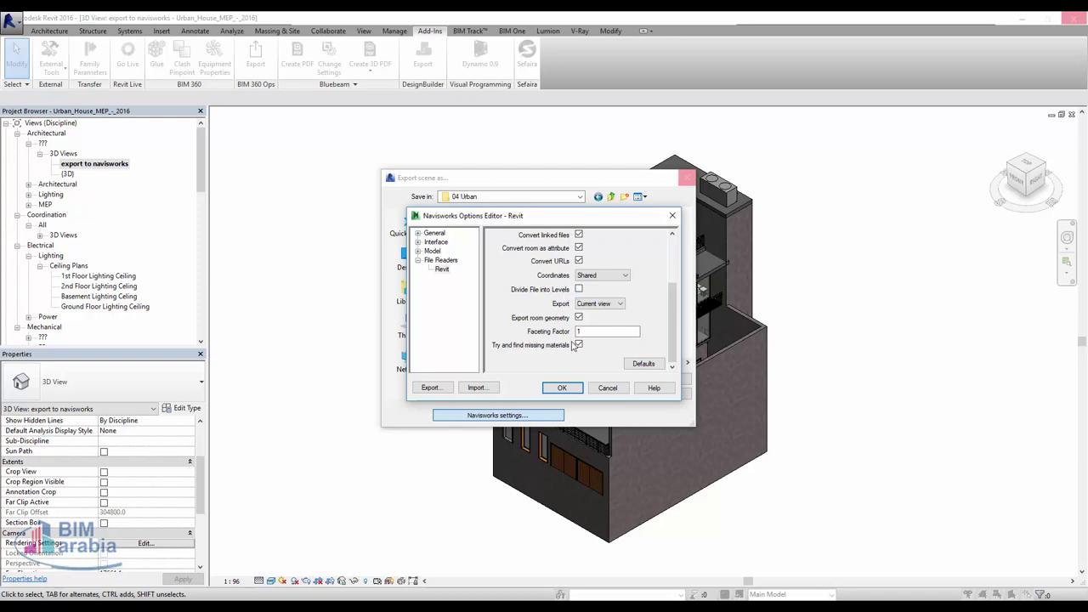
Set the export scope to Entire project and turn off Export room geometry
click(620, 304)
click(597, 315)
click(601, 306)
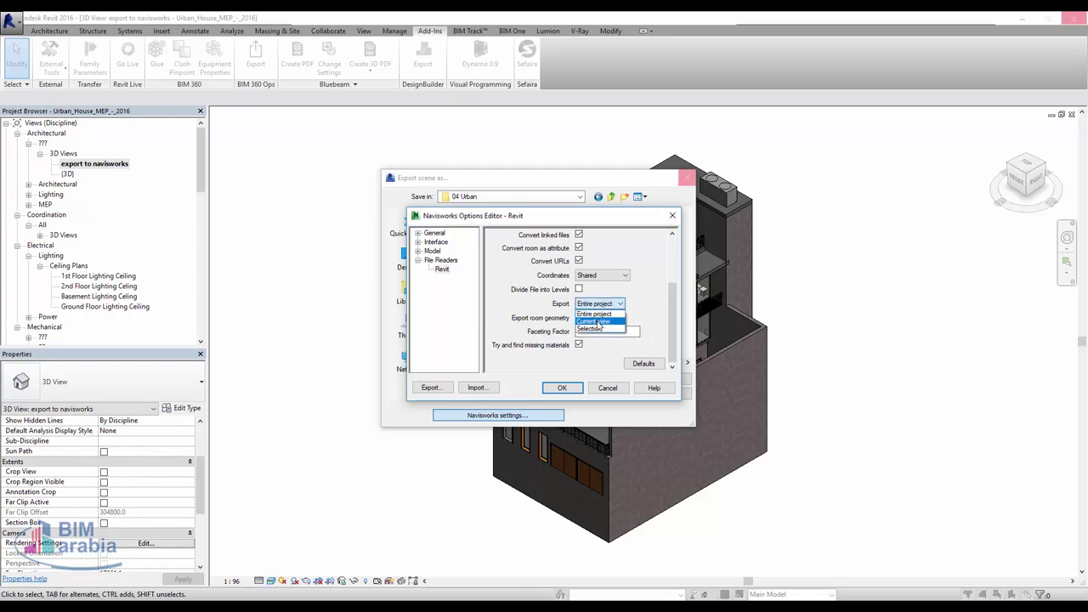
click(599, 321)
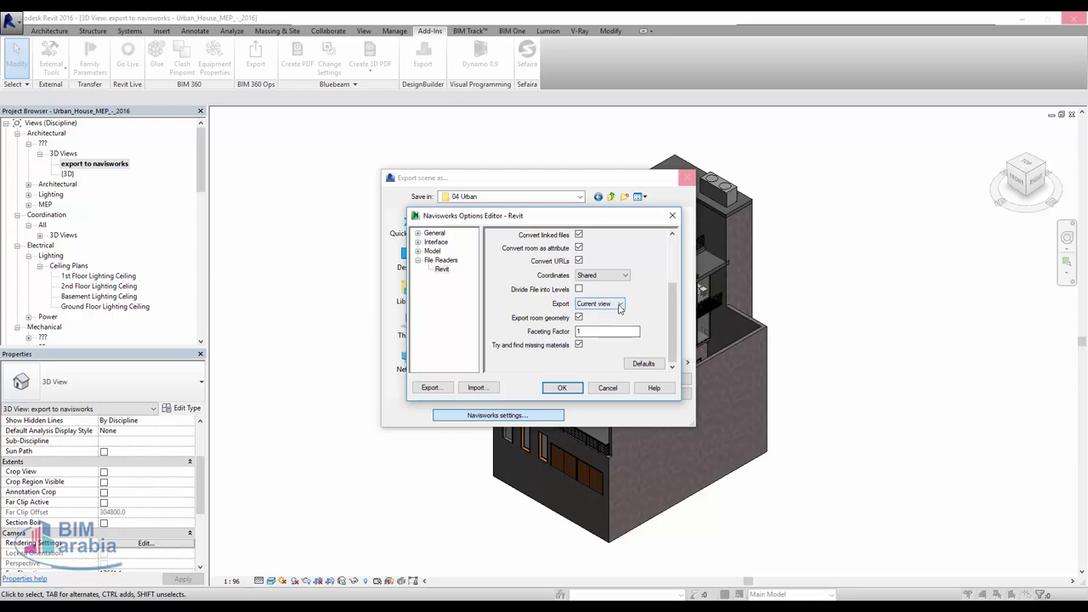
click(620, 306)
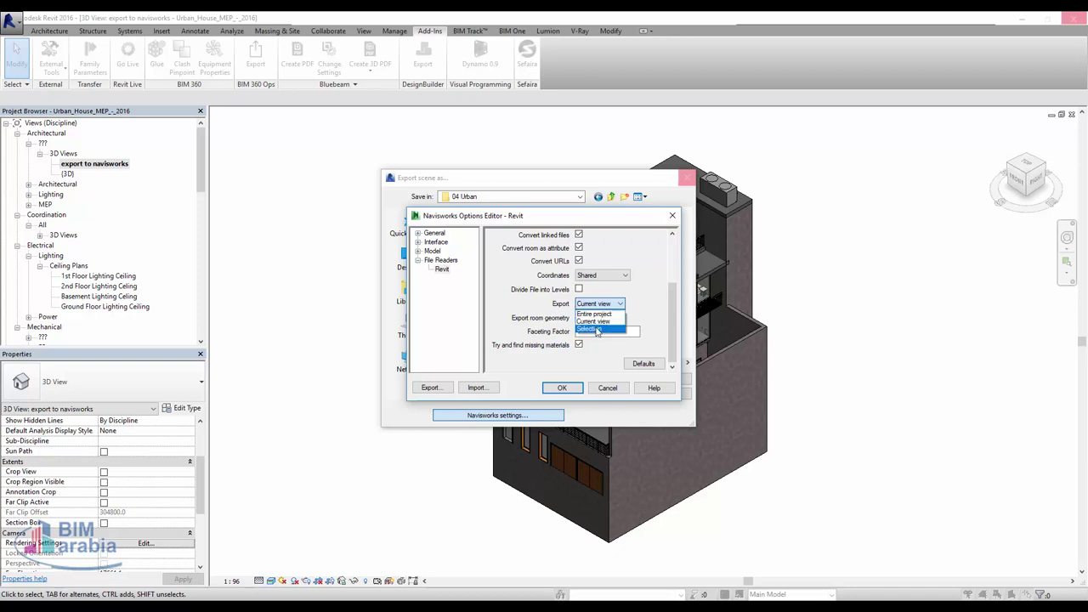
click(598, 313)
click(613, 308)
click(671, 303)
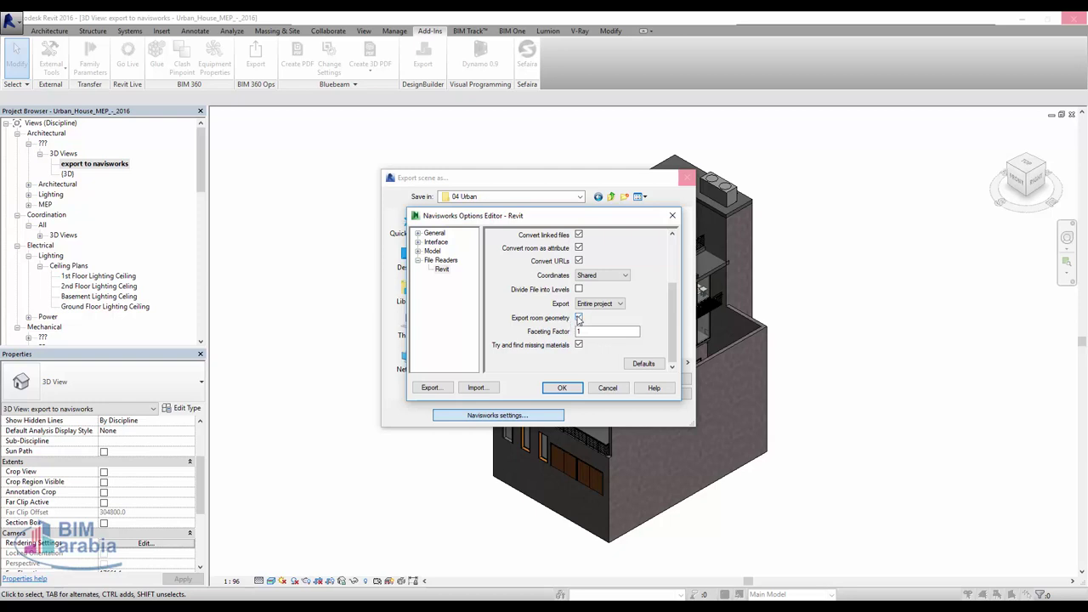
click(579, 317)
Browse the General options' Undo and Local Caching settings
click(417, 234)
click(442, 243)
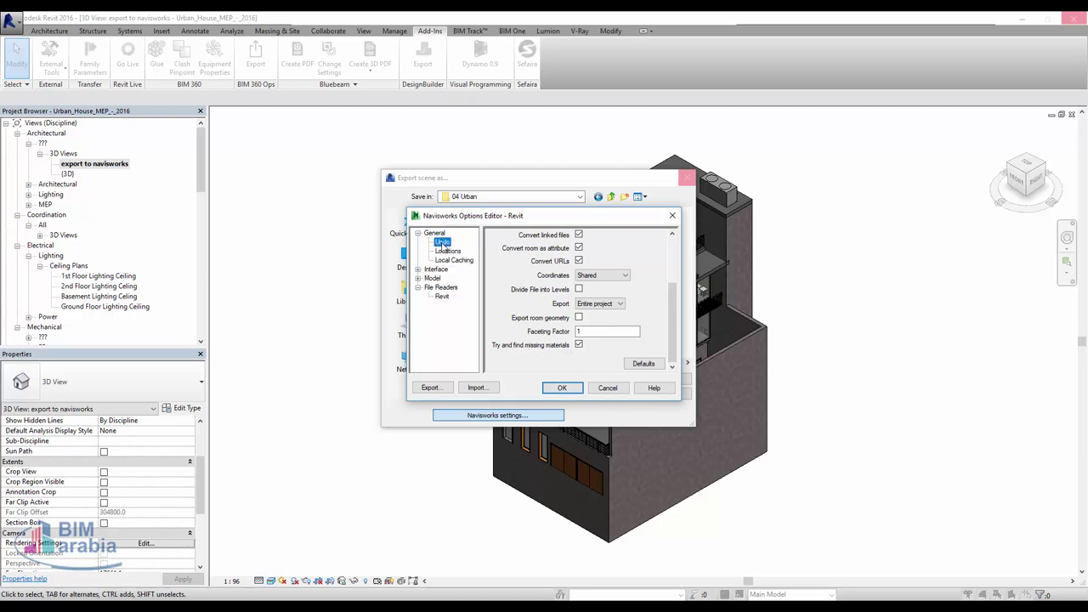
click(451, 260)
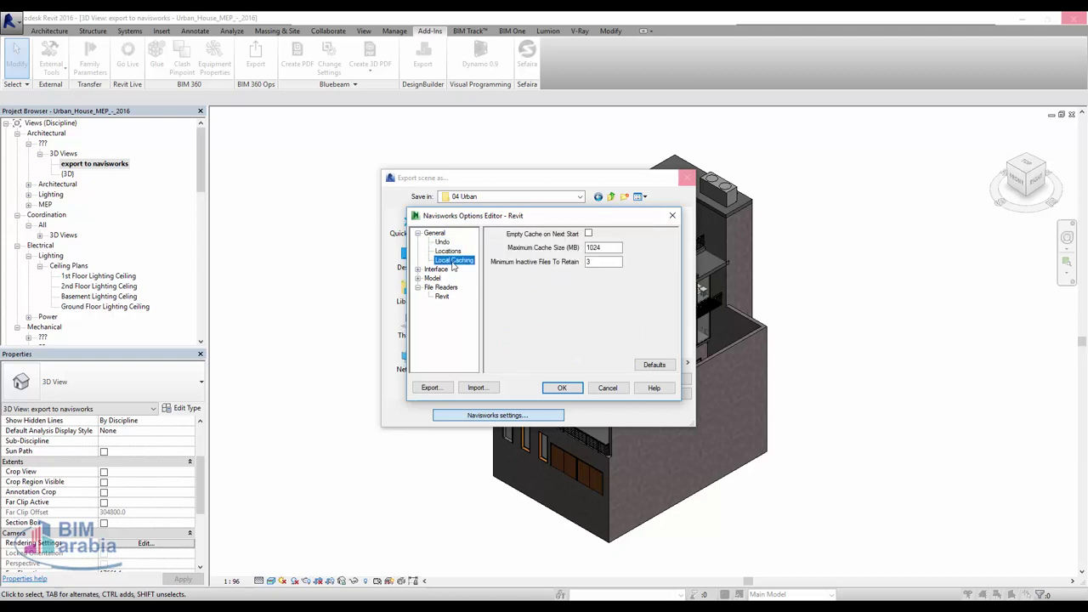
click(433, 234)
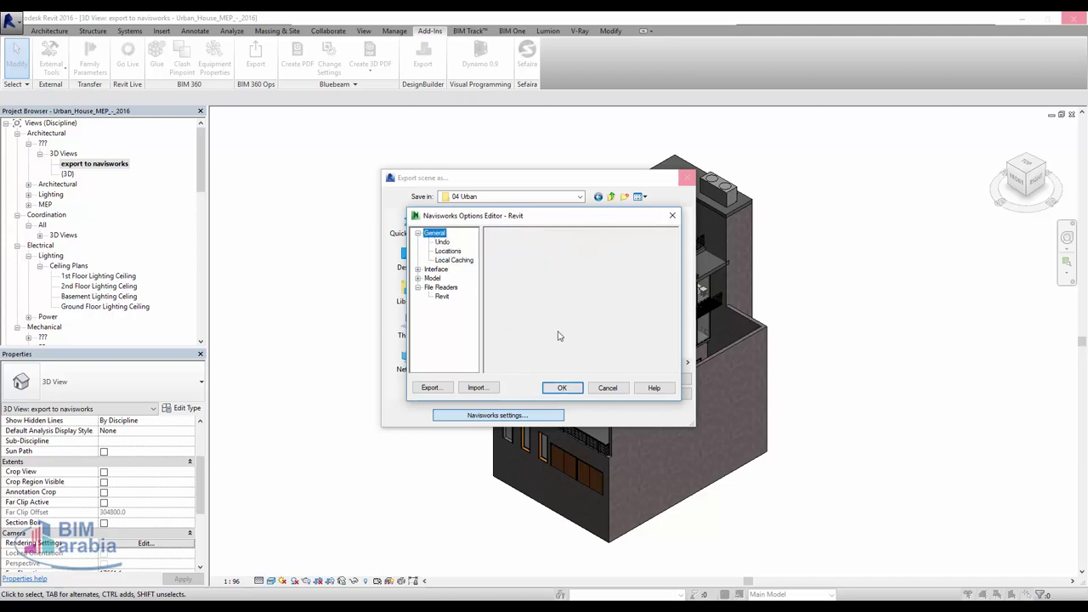
Abandon exporting the options to a file and accept the Navisworks settings with OK
click(443, 389)
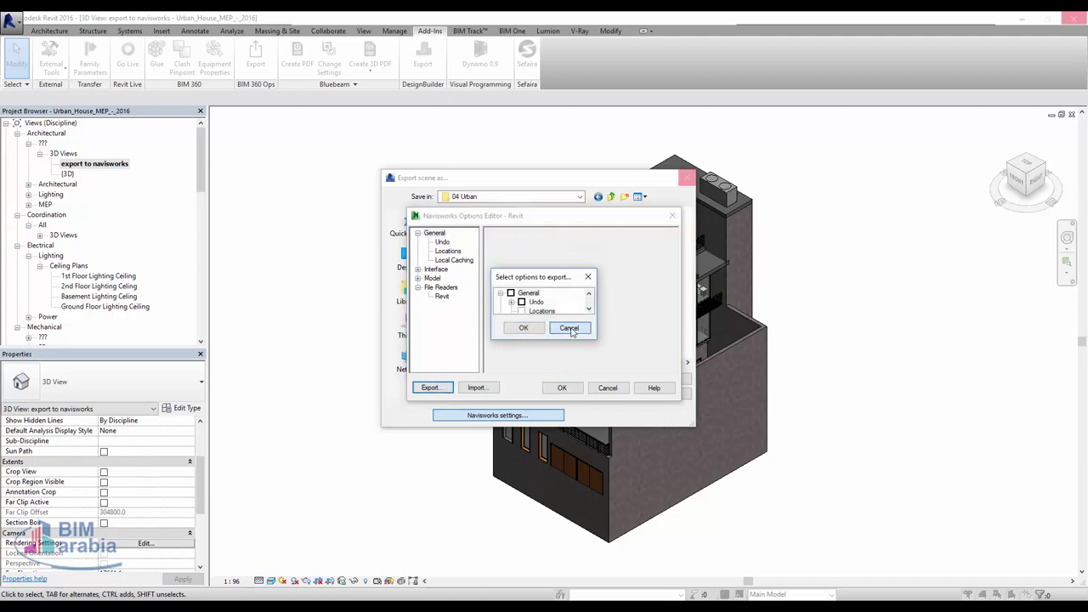
click(569, 328)
click(563, 388)
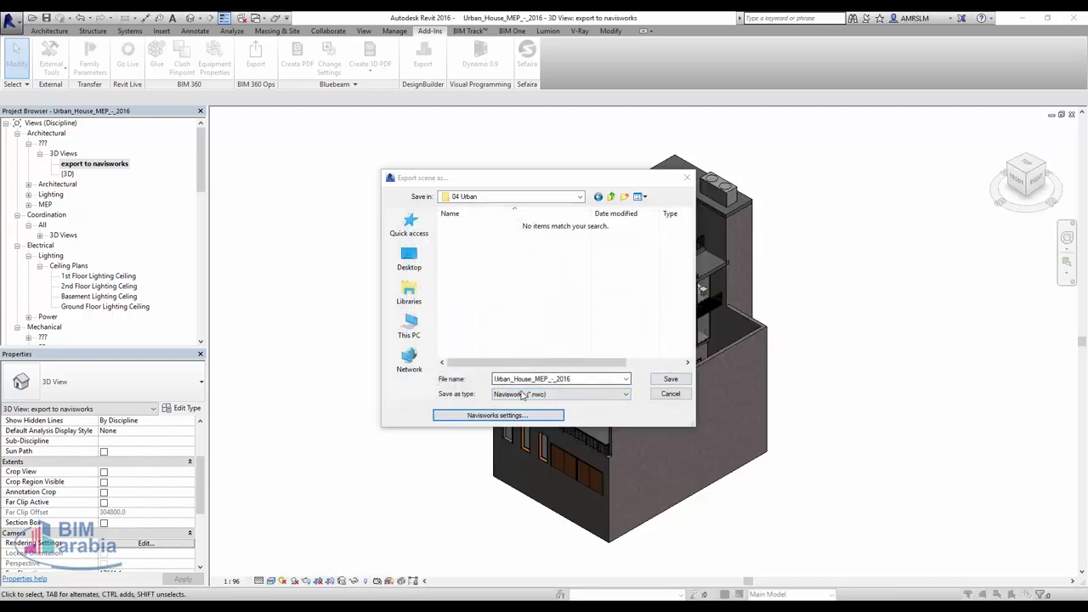
click(553, 395)
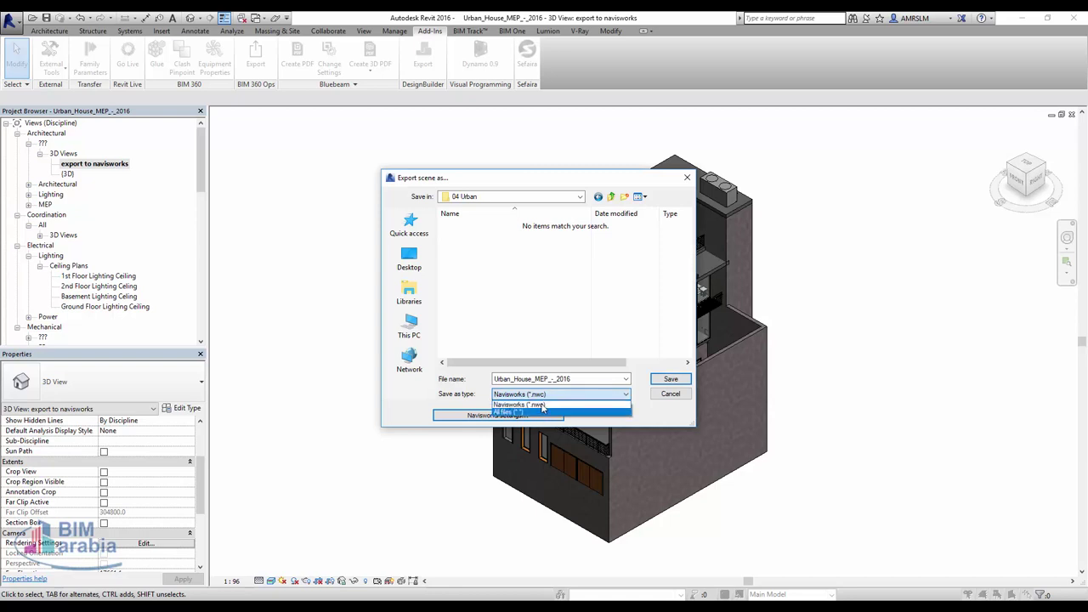
click(549, 404)
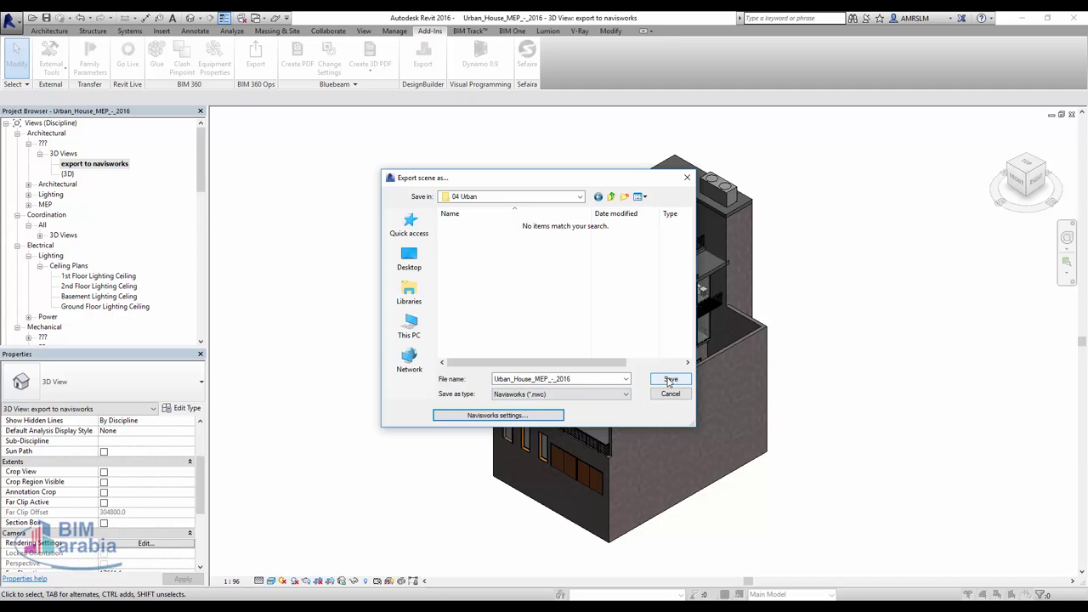
Save the view as Urban_House_MEP_-_2016.nwc and move the export progress window aside
click(669, 380)
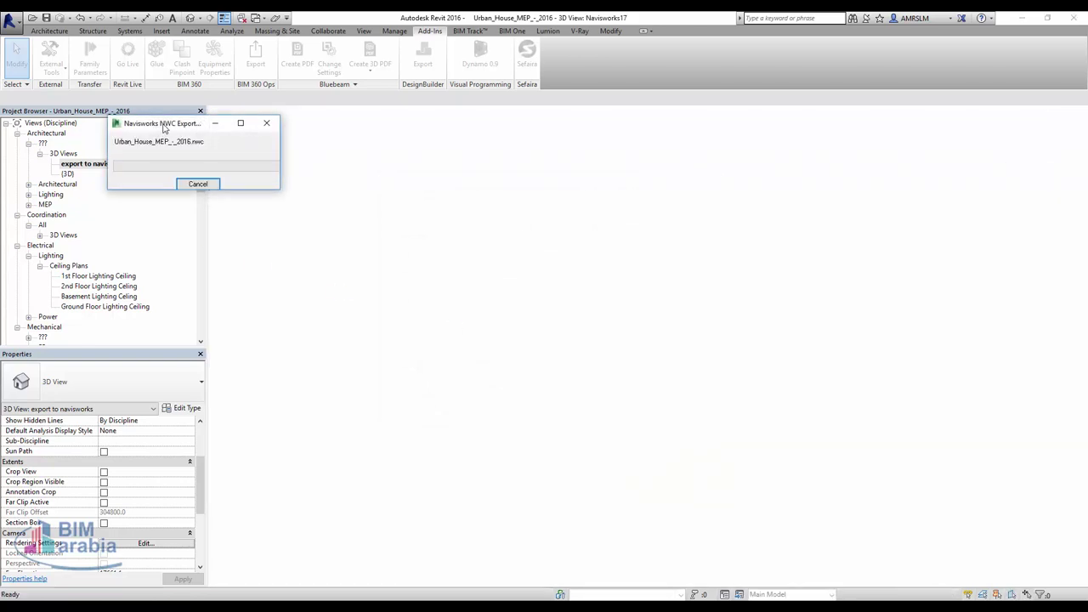
mouse_move(165, 127)
mouse_down()
mouse_move(283, 136)
mouse_move(276, 122)
mouse_up()
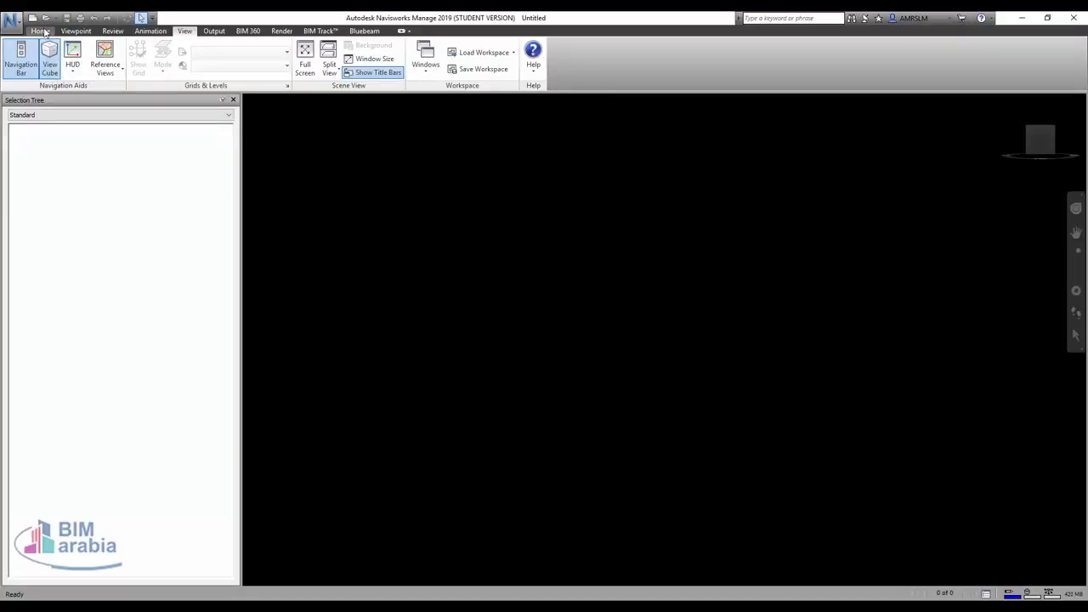
Show the Append and Merge choices under the Home tab
click(40, 31)
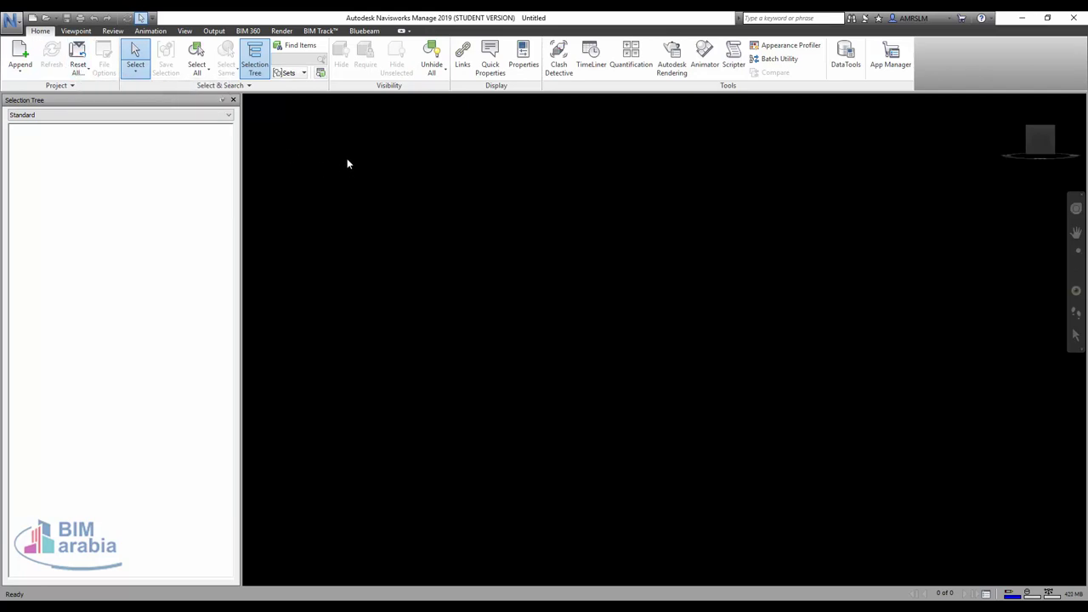
click(28, 78)
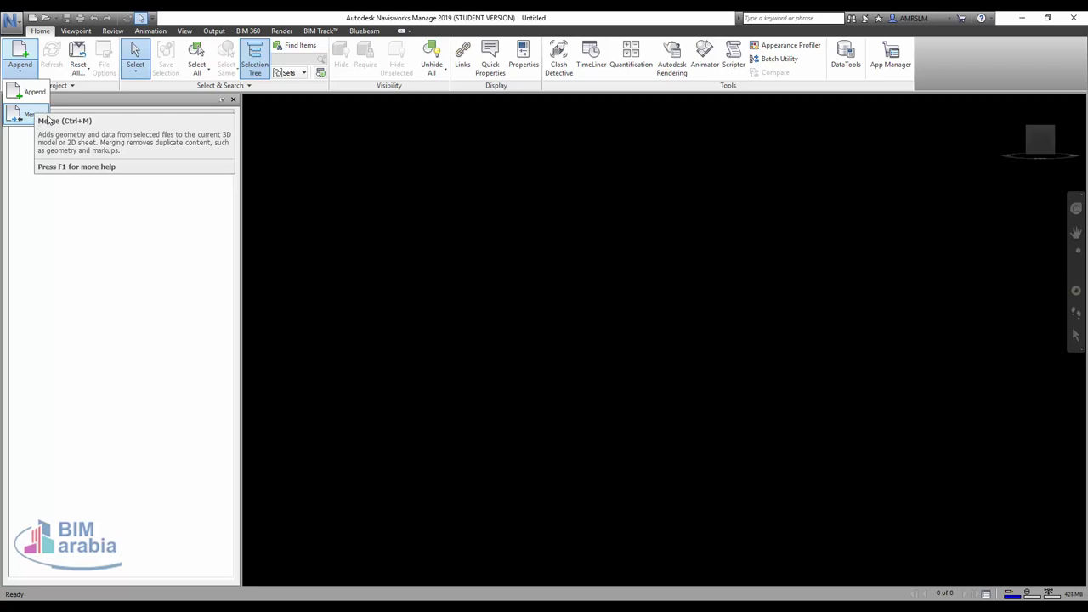
Start Append and browse to D:\bim\courses\BIM Coordinator\Exercise Files\04 Urban
click(24, 100)
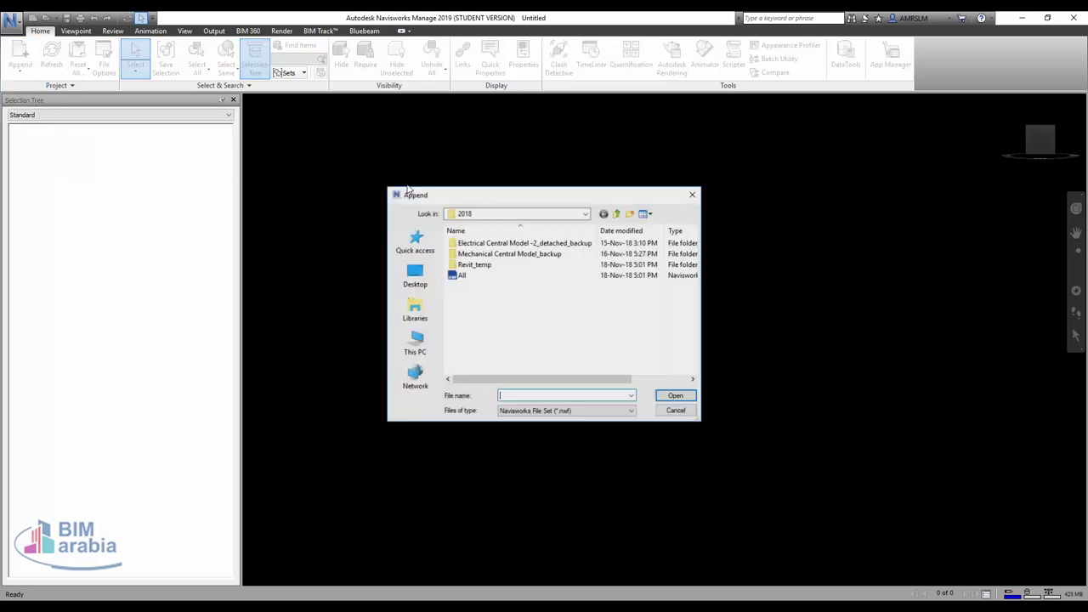
click(615, 214)
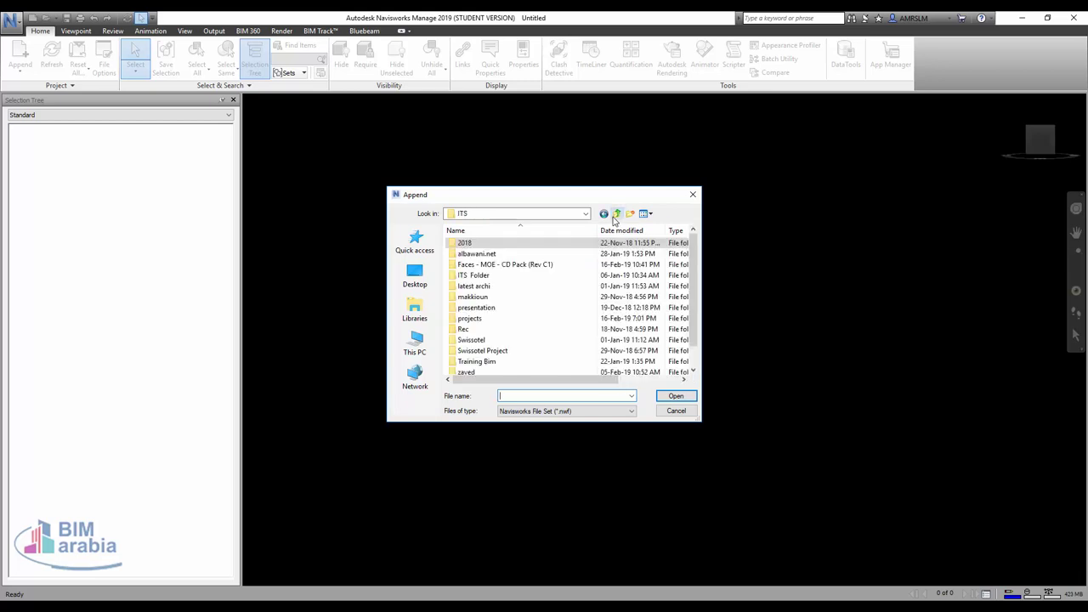
click(616, 214)
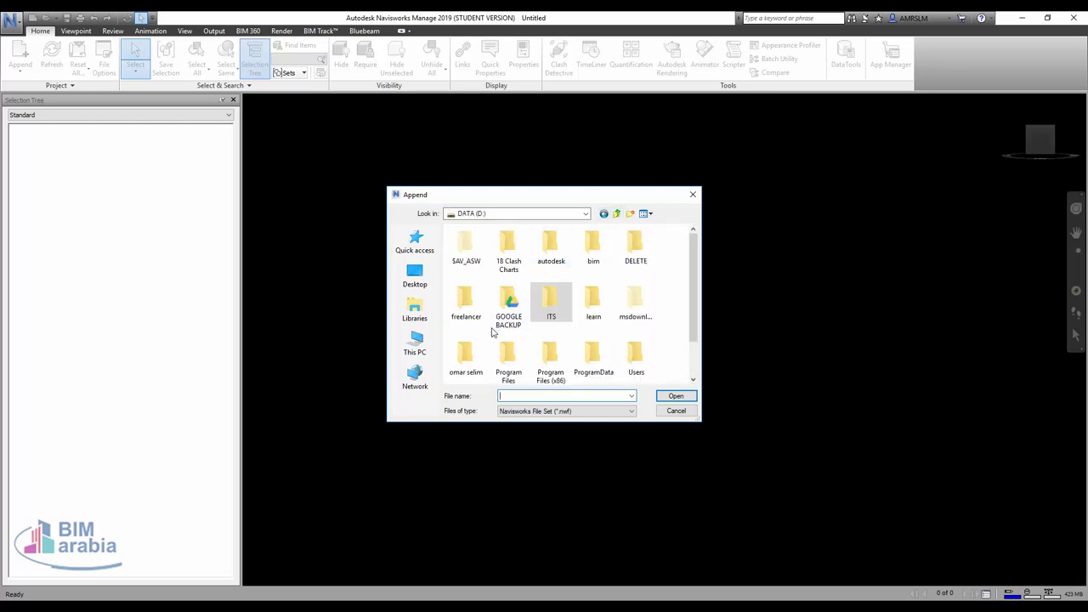
scroll(604, 307, down, 1)
scroll(604, 307, up, 1)
double_click(592, 247)
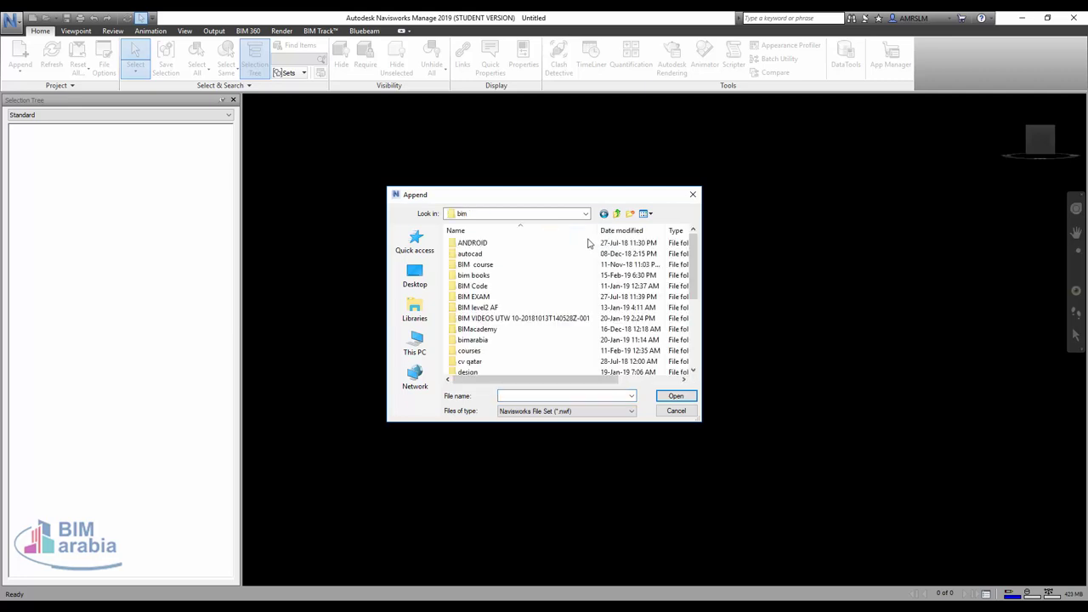
click(502, 291)
scroll(502, 340, down, 2)
scroll(502, 340, up, 2)
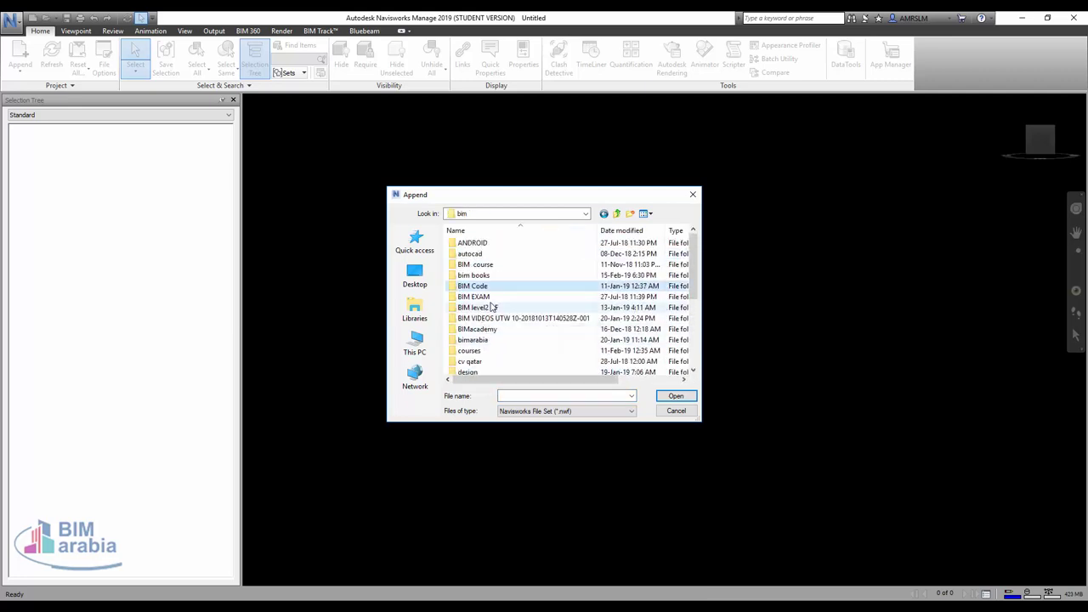
click(483, 352)
double_click(483, 352)
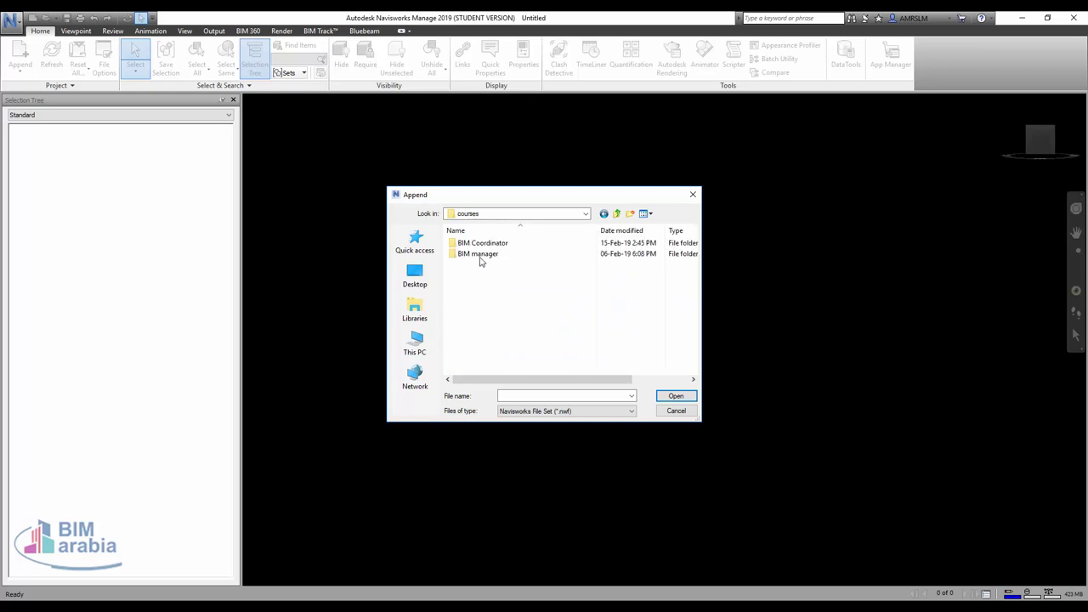
double_click(477, 244)
double_click(484, 266)
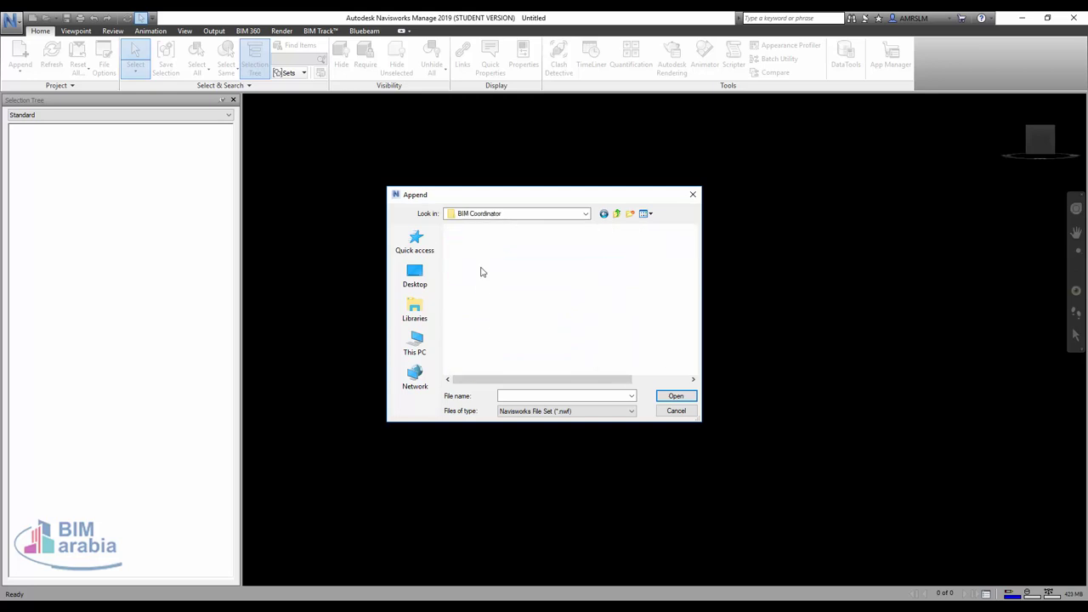
double_click(472, 276)
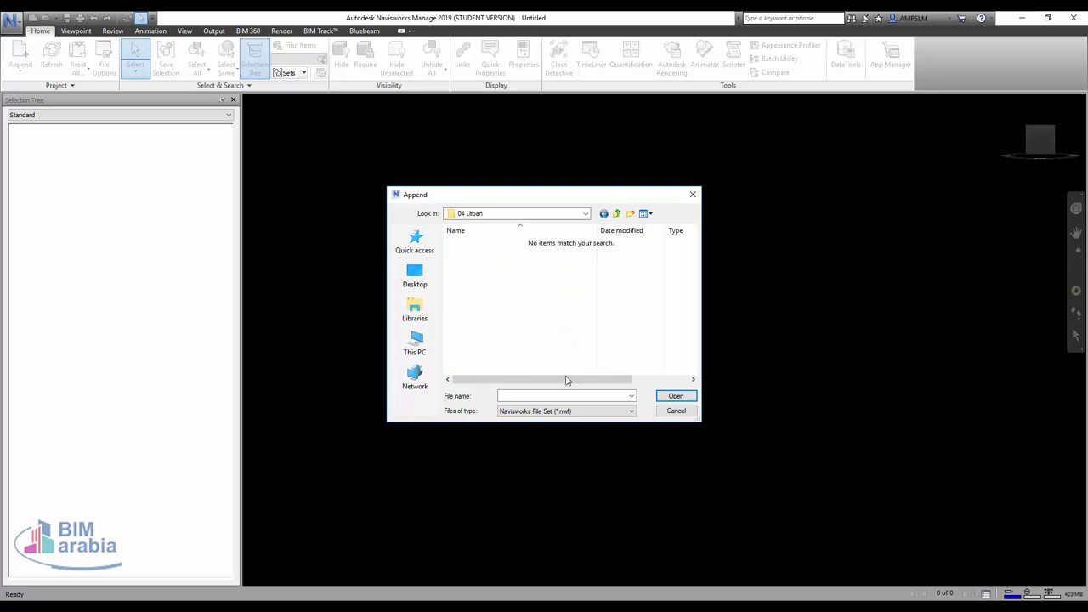
Filter to Navisworks Cache (*.nwc) files and append Urban_House_MEP_-_2016.nwc
click(586, 412)
click(577, 413)
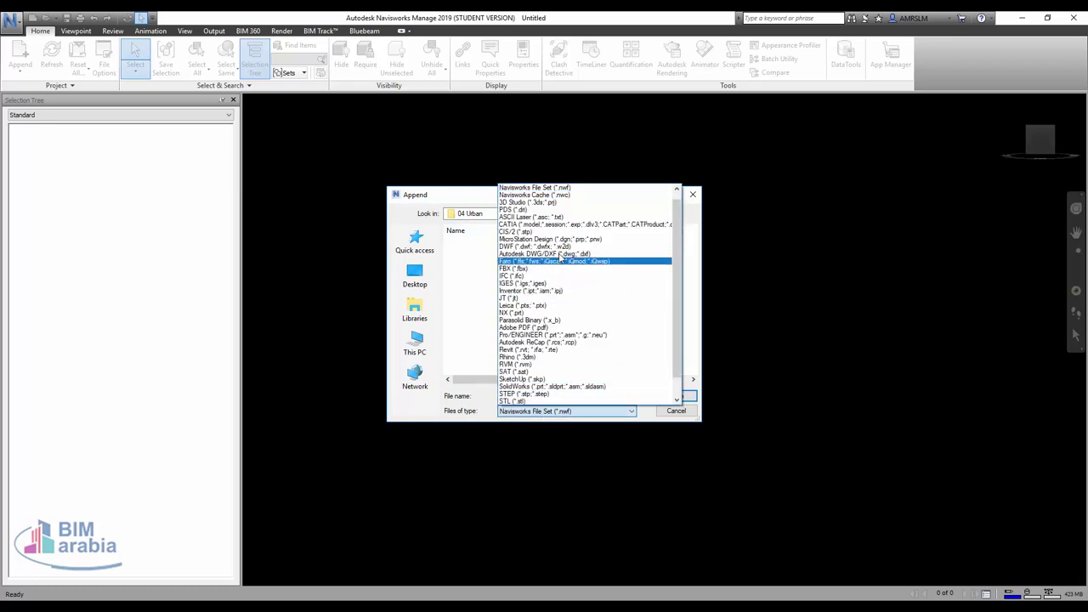
click(536, 195)
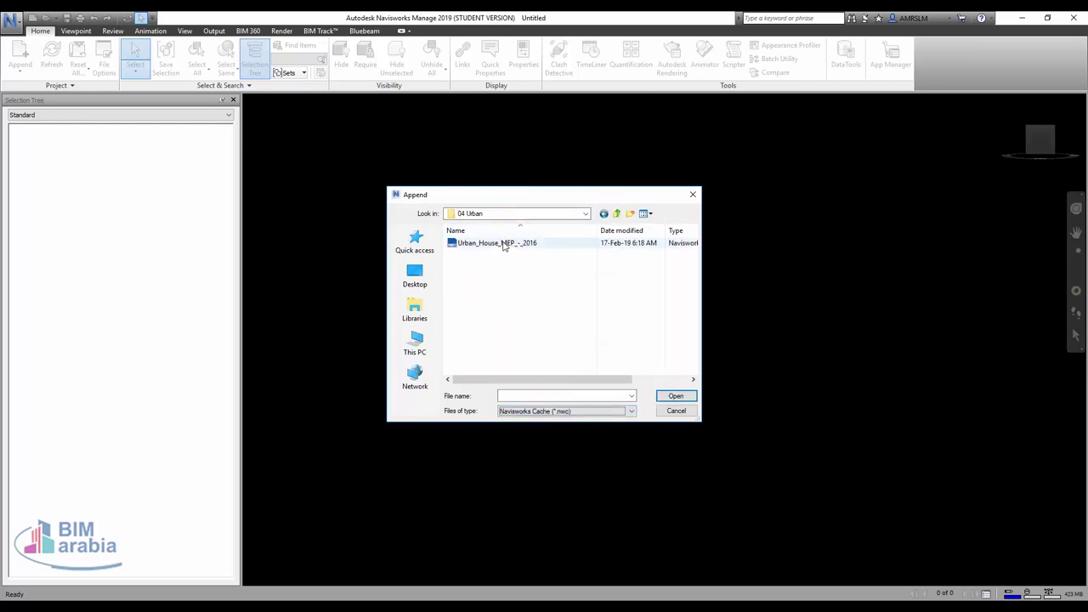
click(501, 244)
click(676, 396)
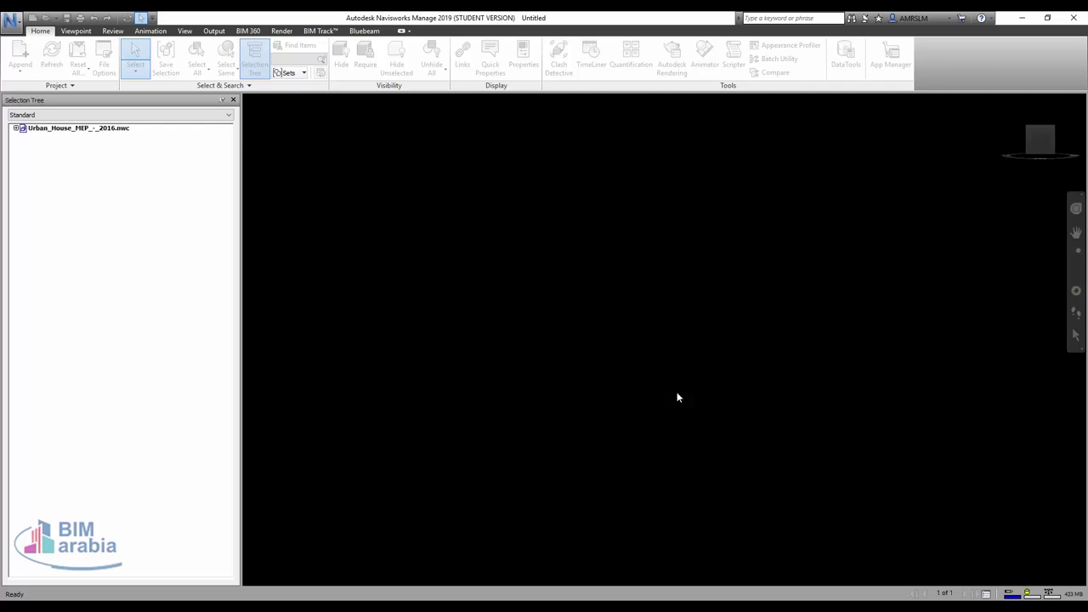
Show the house from an upper front corner, expand its .nwc category list, and select Ceilings and Center Line
click(1058, 138)
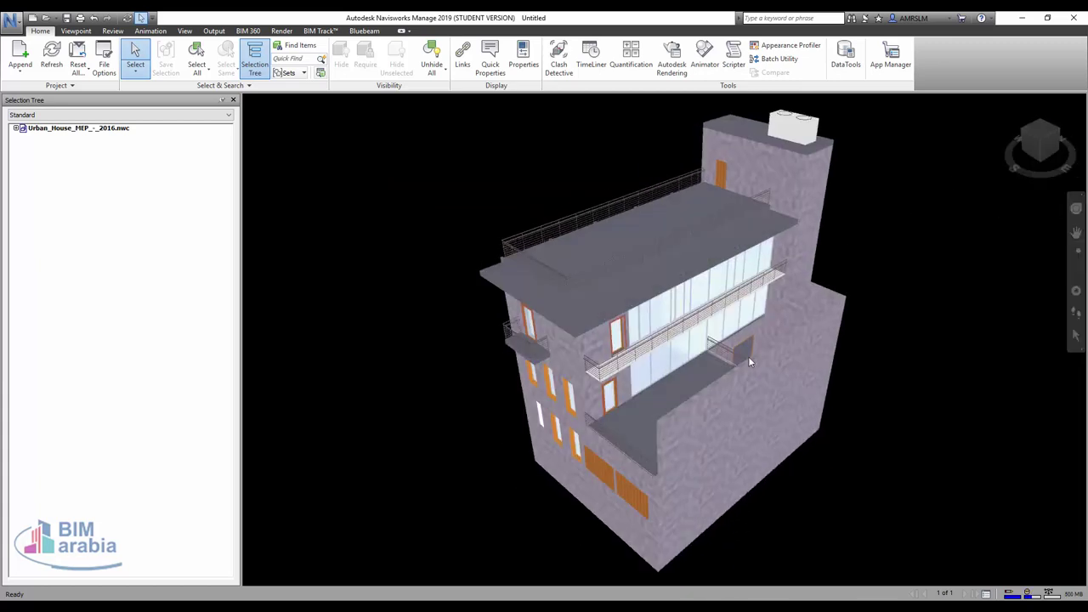
click(15, 128)
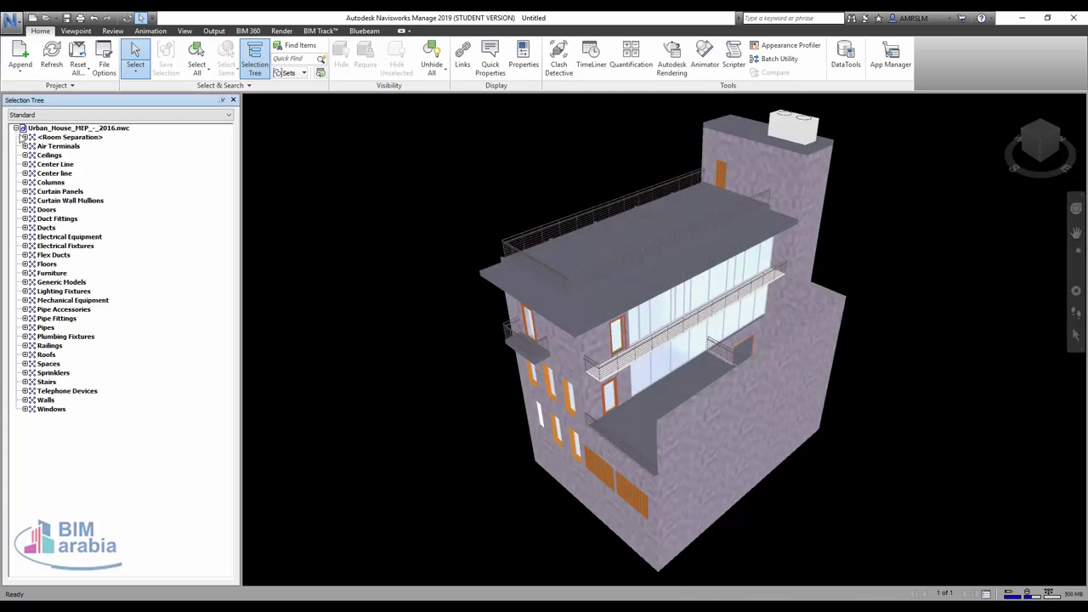
click(63, 149)
click(53, 155)
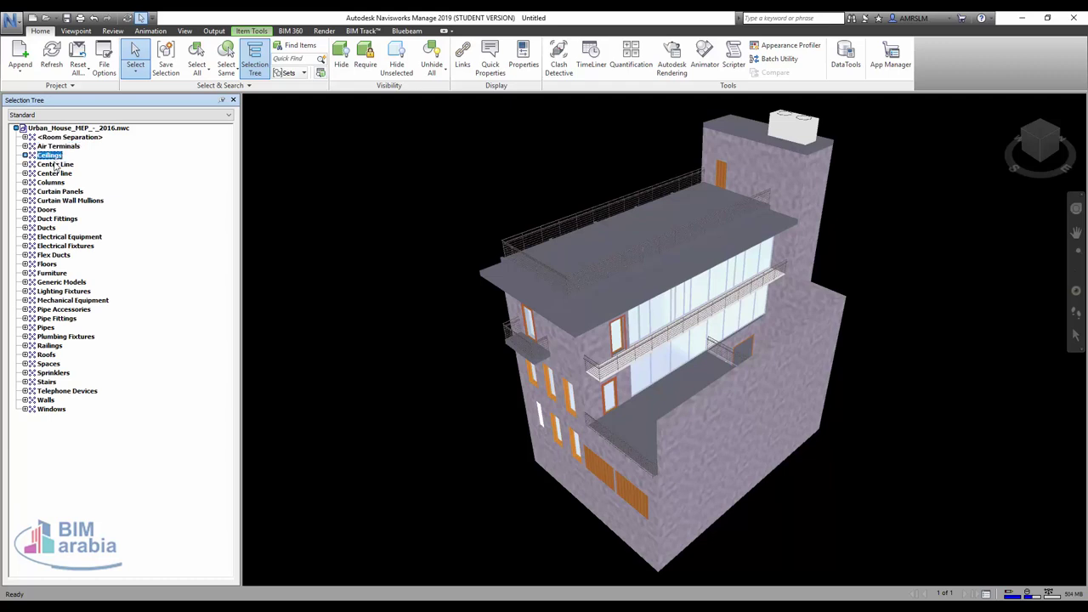
click(56, 166)
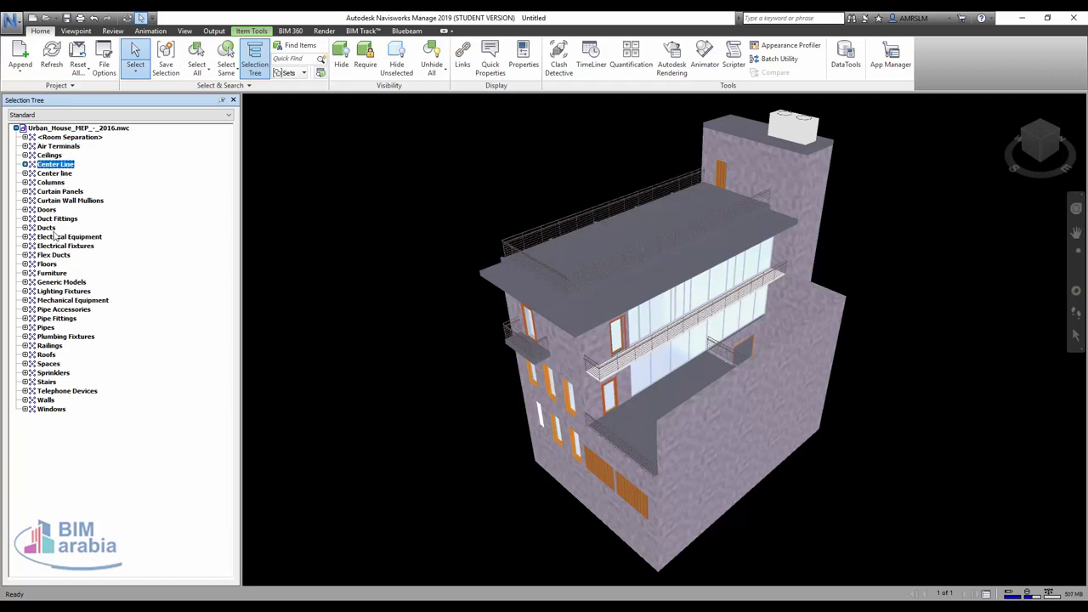